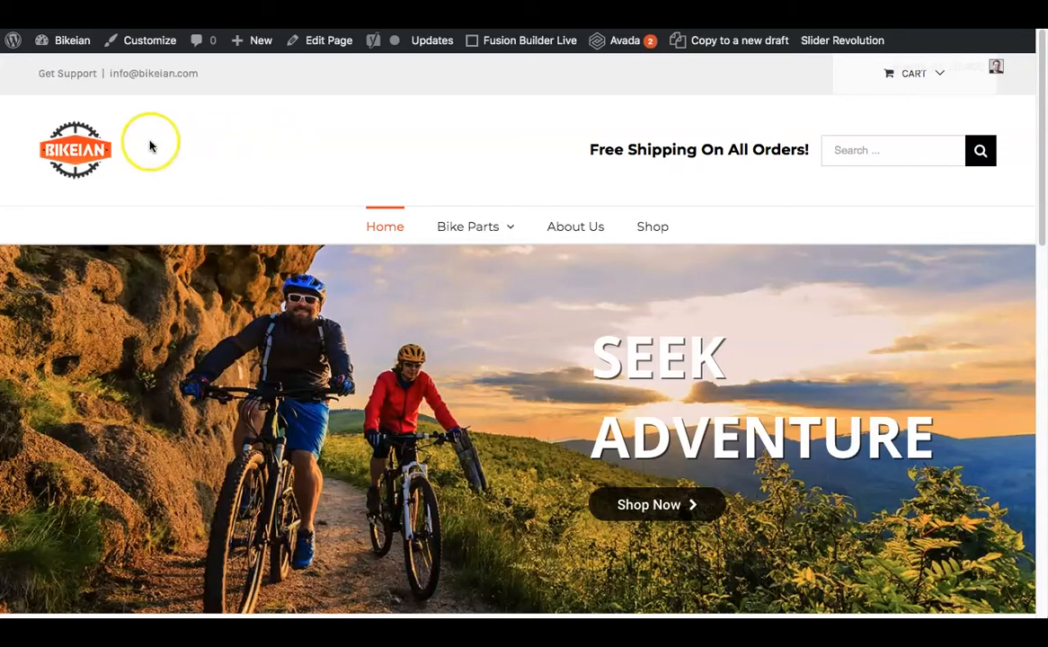
Open the Bikeian site's WordPress admin dashboard in a new browser tab and switch to it.
{"action": "mouse_move", "coordinate": [69, 41]}
{"action": "right_click", "coordinate": [72, 72]}
{"action": "left_click", "coordinate": [90, 73]}
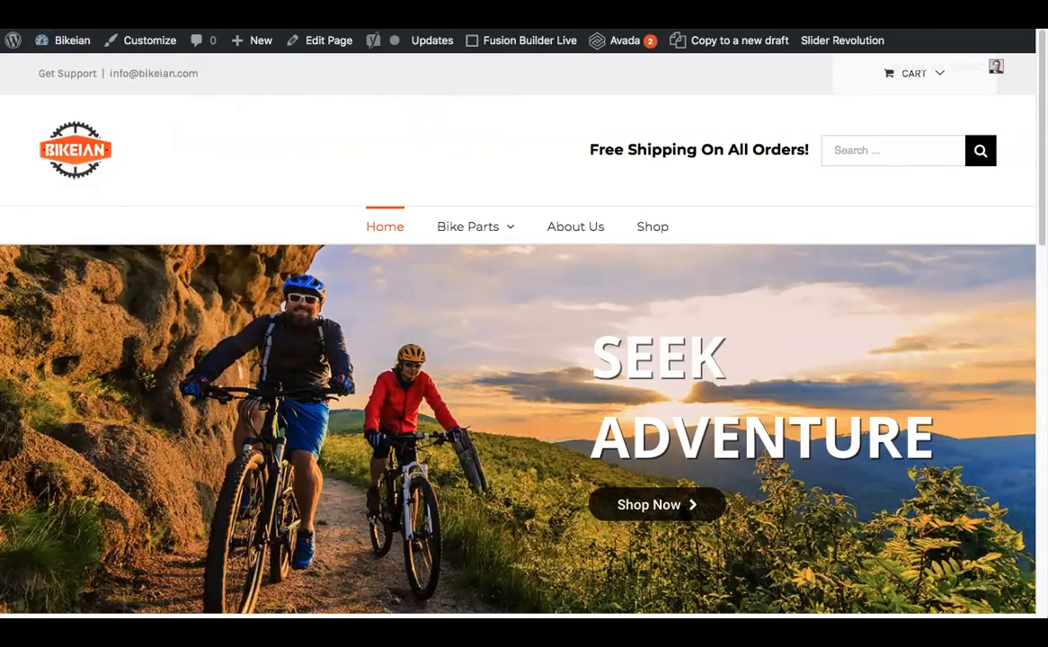
{"action": "key", "text": "ctrl+Tab"}
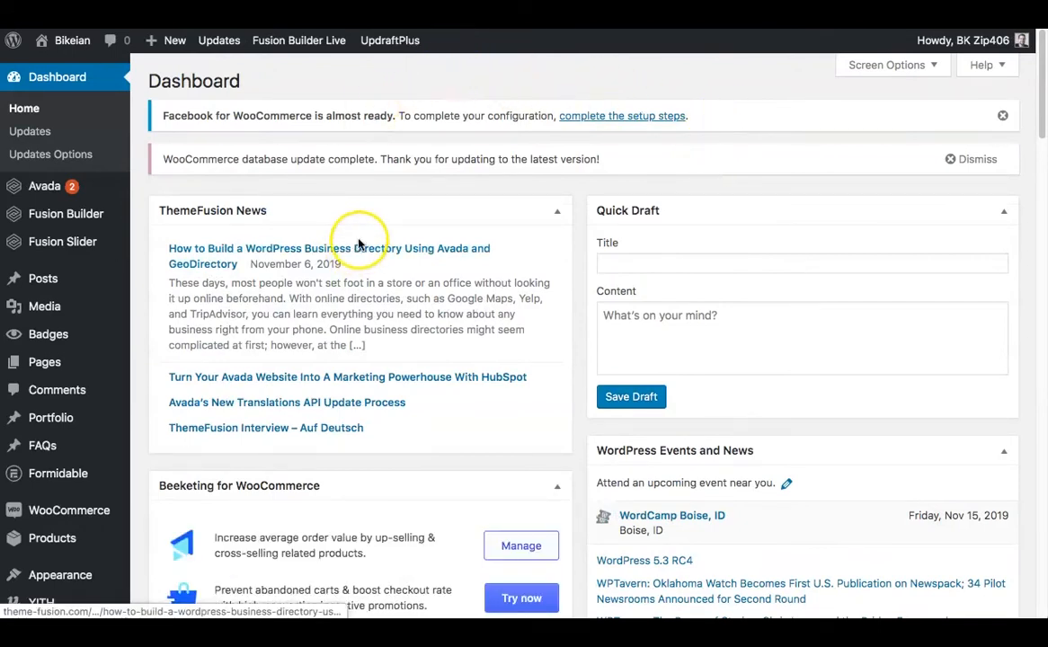
Open the WordPress page for adding new plugins.
{"action": "scroll", "coordinate": [169, 346], "scroll_direction": "down", "scroll_amount": 4}
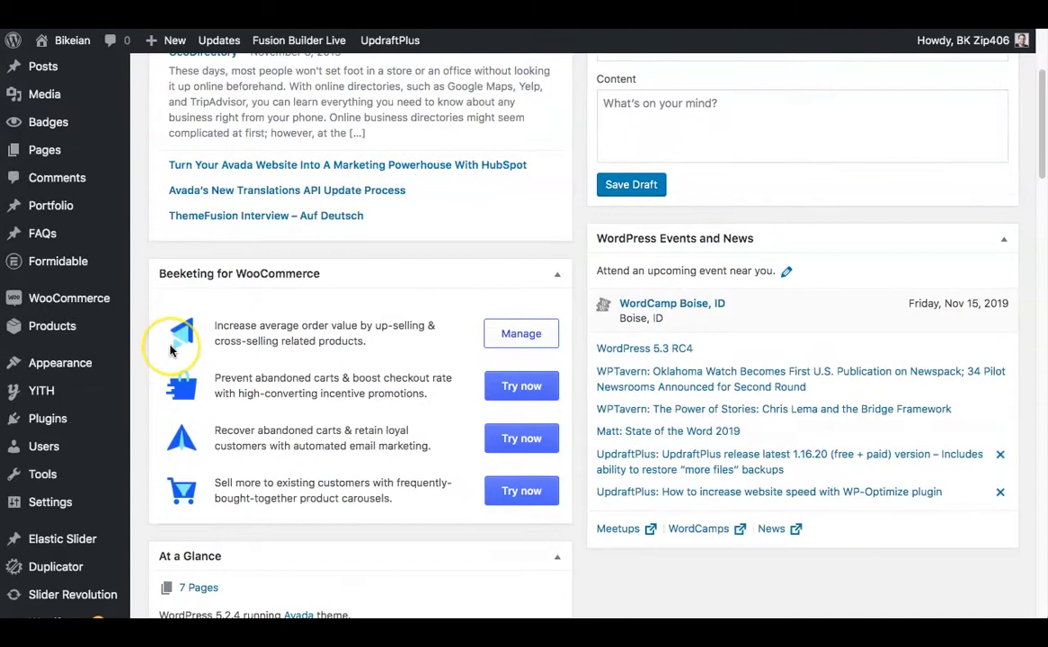
{"action": "mouse_move", "coordinate": [52, 361]}
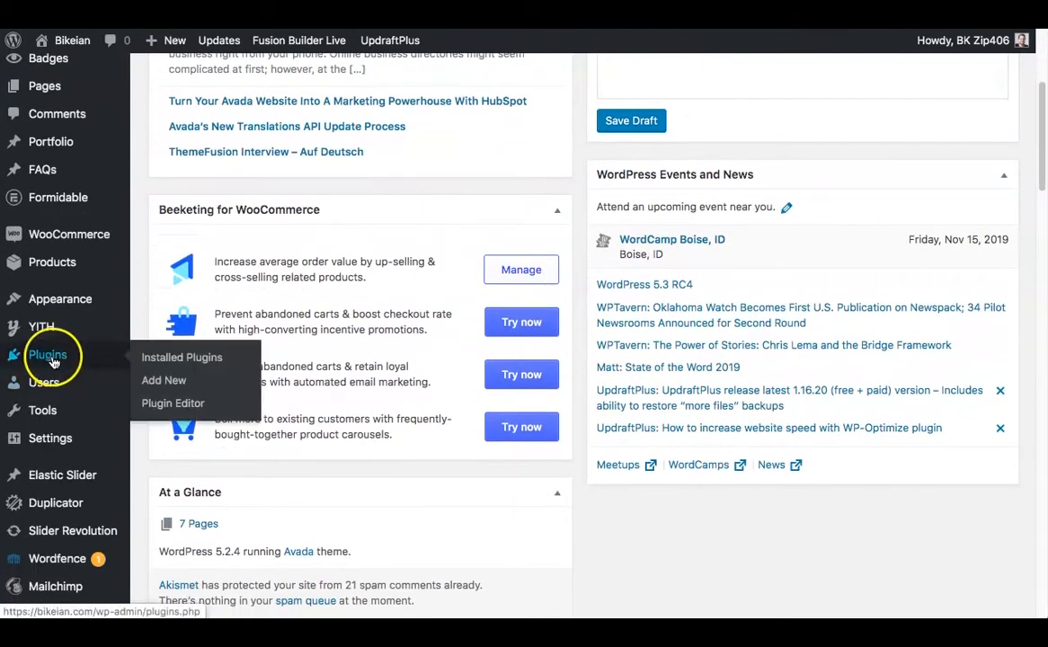
{"action": "left_click", "coordinate": [172, 385]}
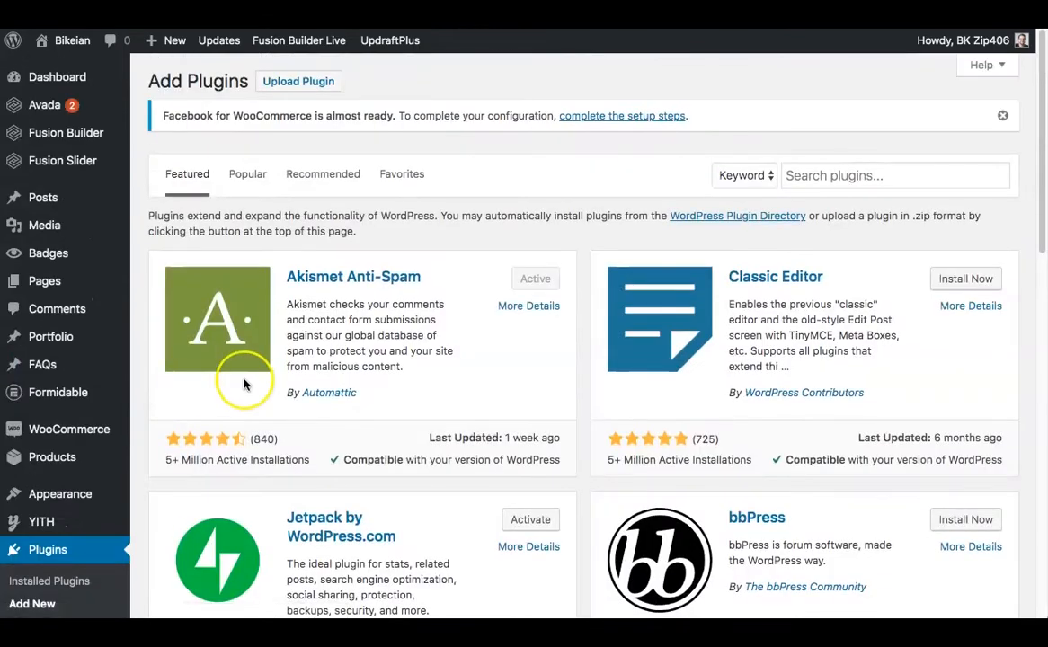
Search the plugin directory for "yoast seo" and install and activate the Yoast SEO plugin.
{"action": "left_click", "coordinate": [817, 174]}
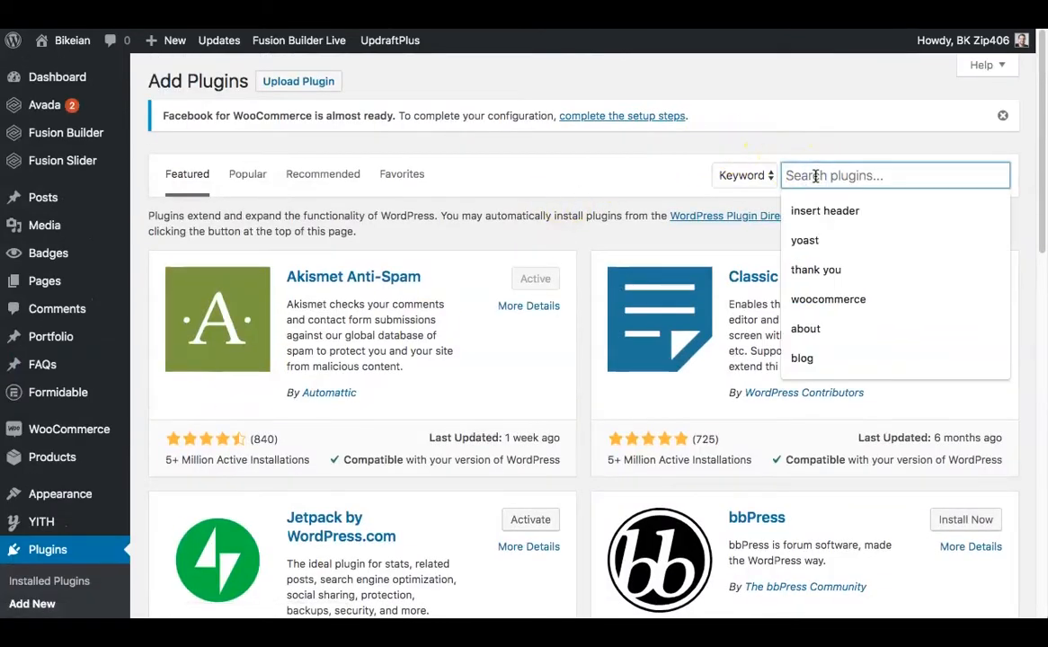
{"action": "type", "text": "yoast"}
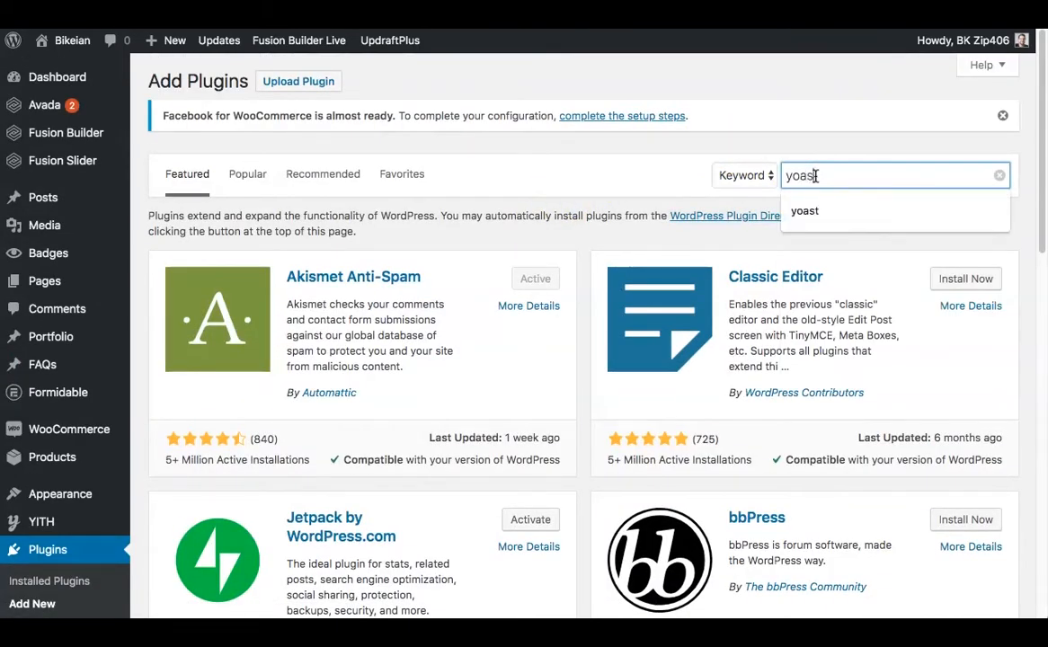
{"action": "type", "text": " seo"}
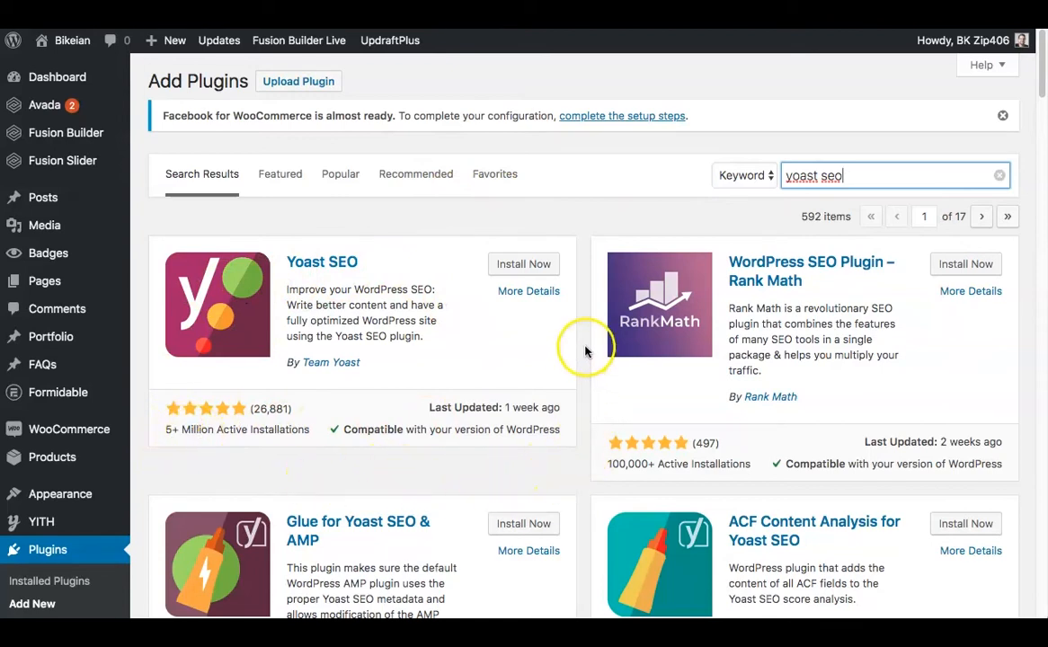
{"action": "left_click", "coordinate": [520, 271]}
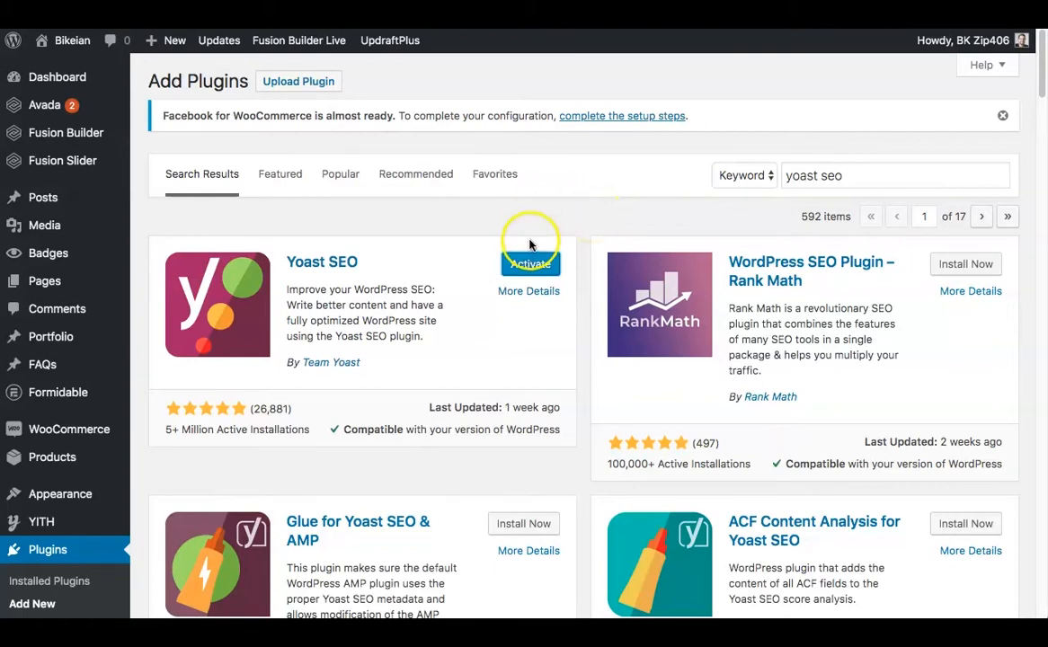
{"action": "left_click", "coordinate": [531, 264]}
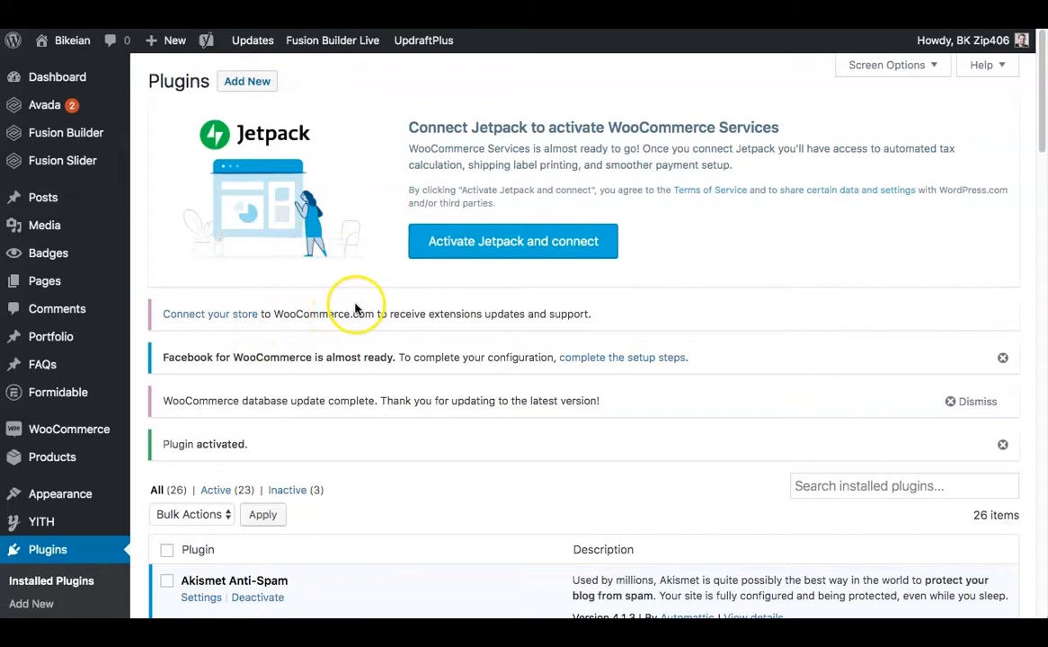
Open the General settings page of the Yoast SEO plugin.
{"action": "scroll", "coordinate": [355, 304], "scroll_direction": "down", "scroll_amount": 1}
{"action": "scroll", "coordinate": [352, 306], "scroll_direction": "down", "scroll_amount": 5}
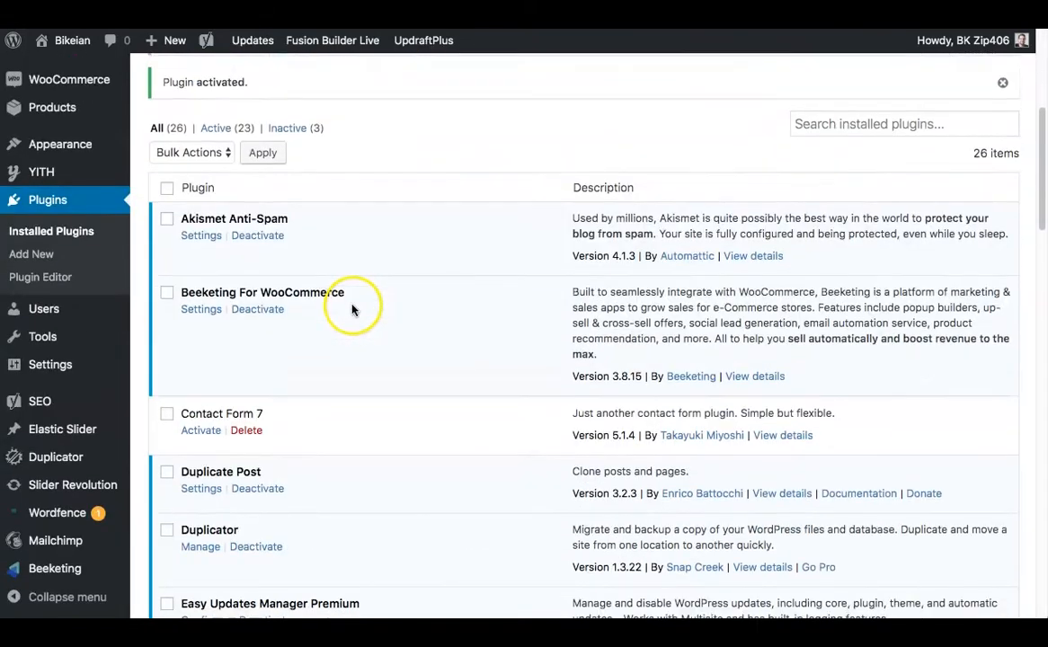
{"action": "mouse_move", "coordinate": [27, 401]}
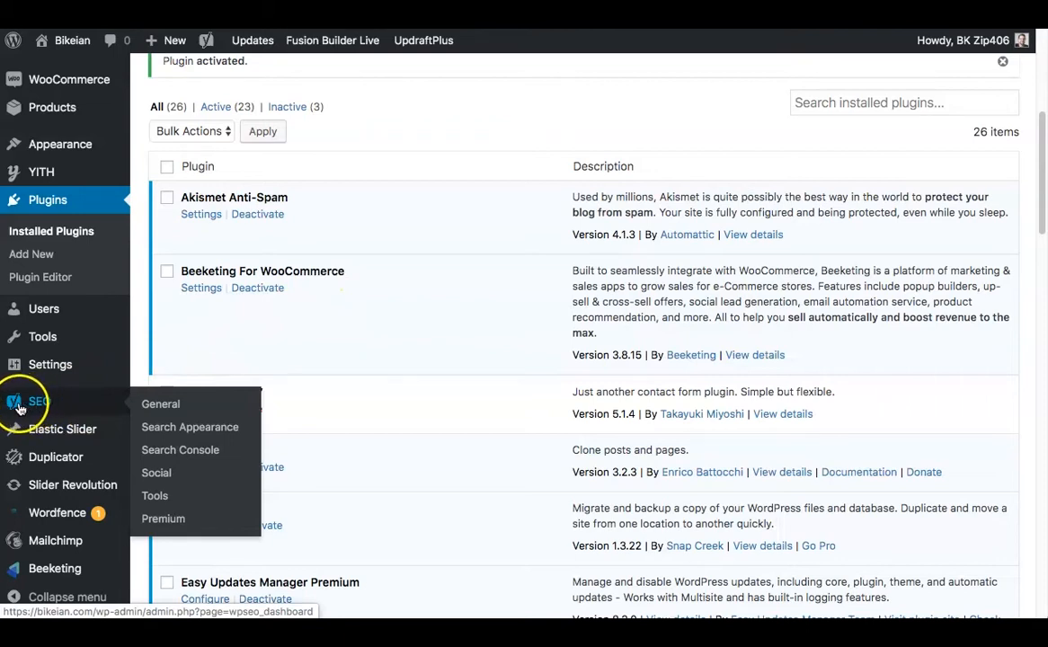
{"action": "left_click", "coordinate": [177, 410]}
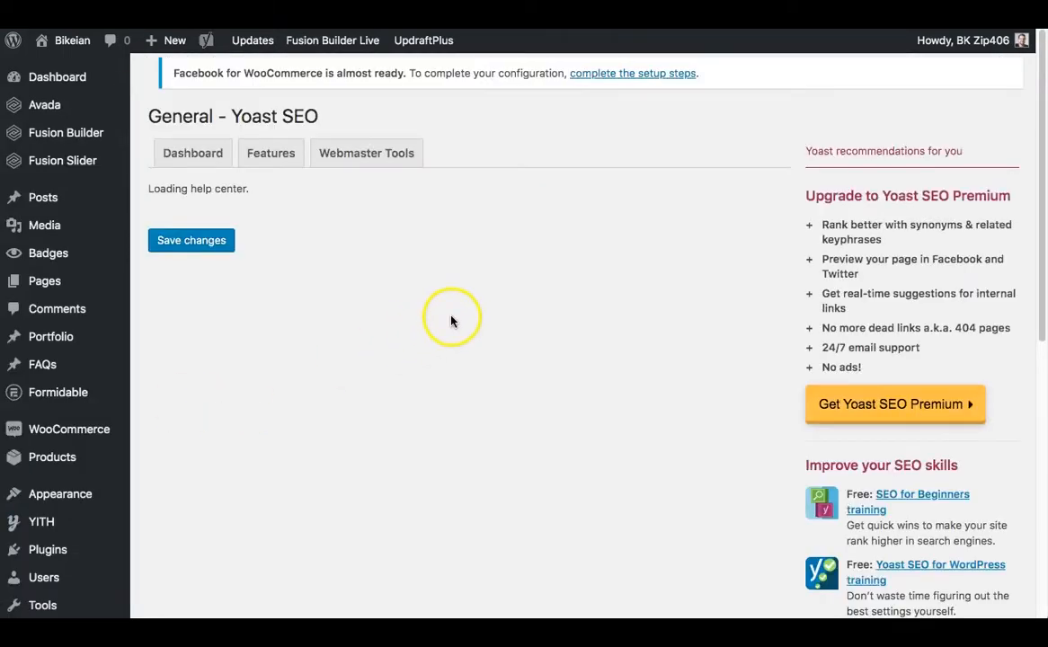
{"action": "scroll", "coordinate": [444, 319], "scroll_direction": "down", "scroll_amount": 1}
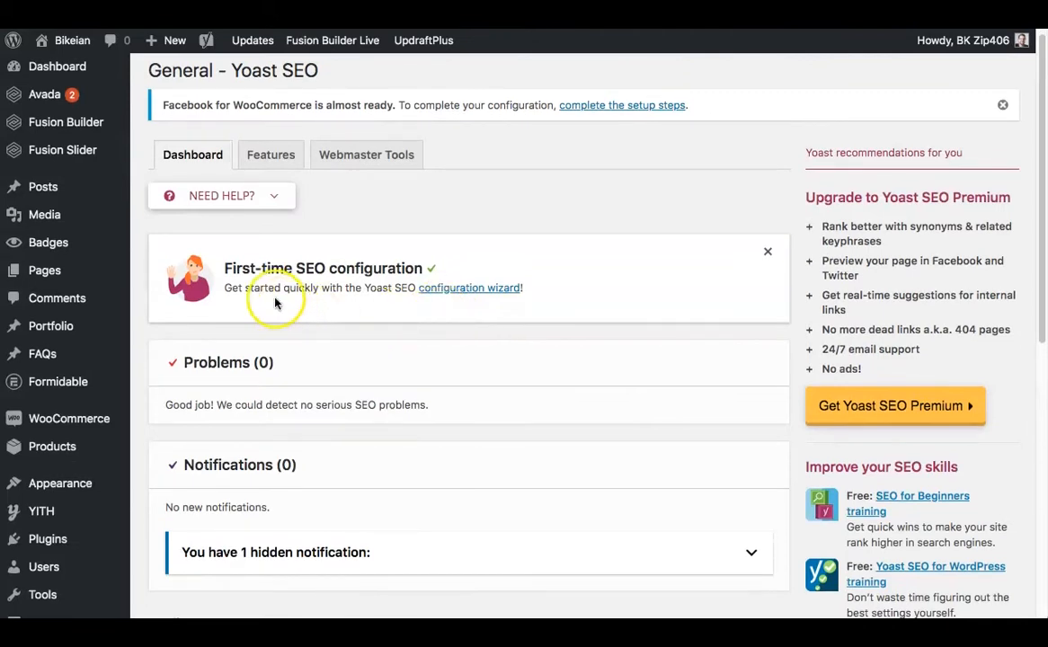
Look through the pages of the Yoast SEO configuration wizard without changing any settings, and close the wizard.
{"action": "left_click", "coordinate": [448, 290]}
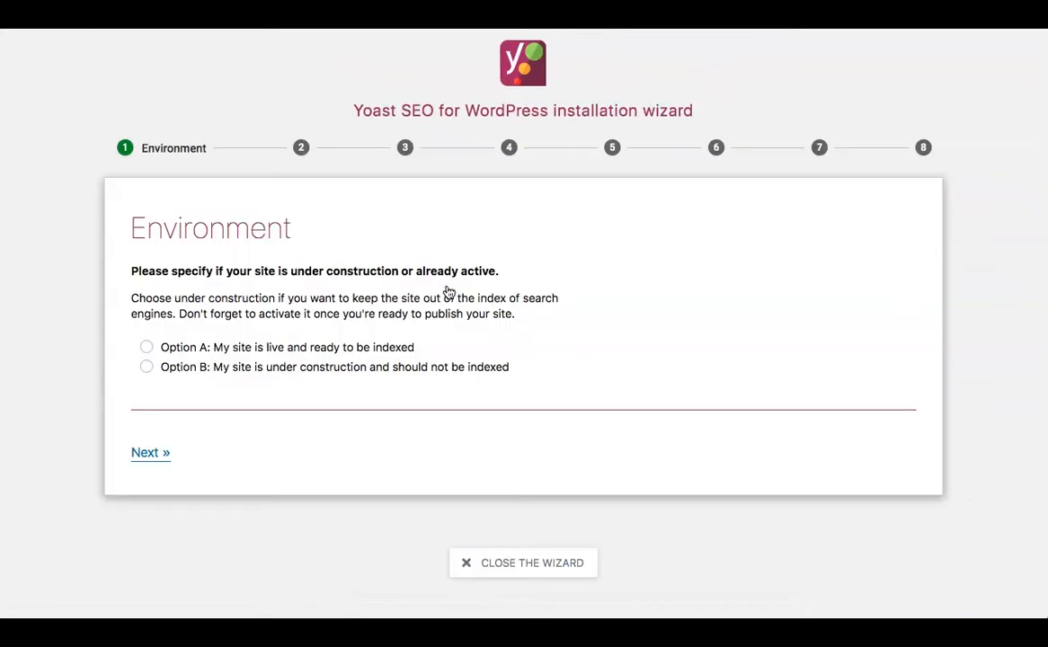
{"action": "left_click", "coordinate": [301, 149]}
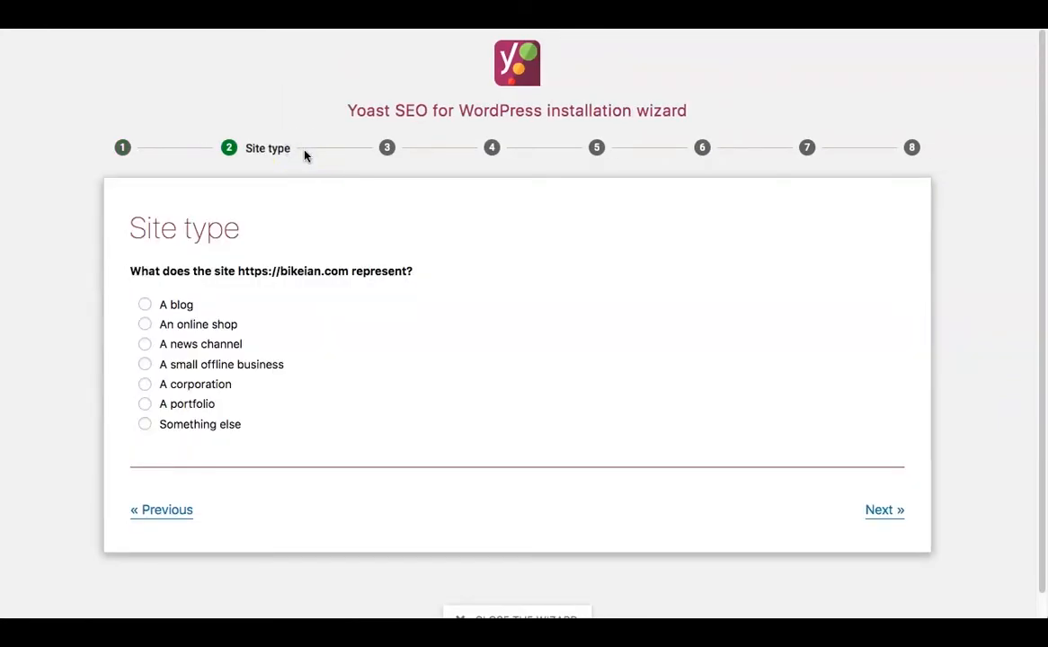
{"action": "left_click", "coordinate": [388, 149]}
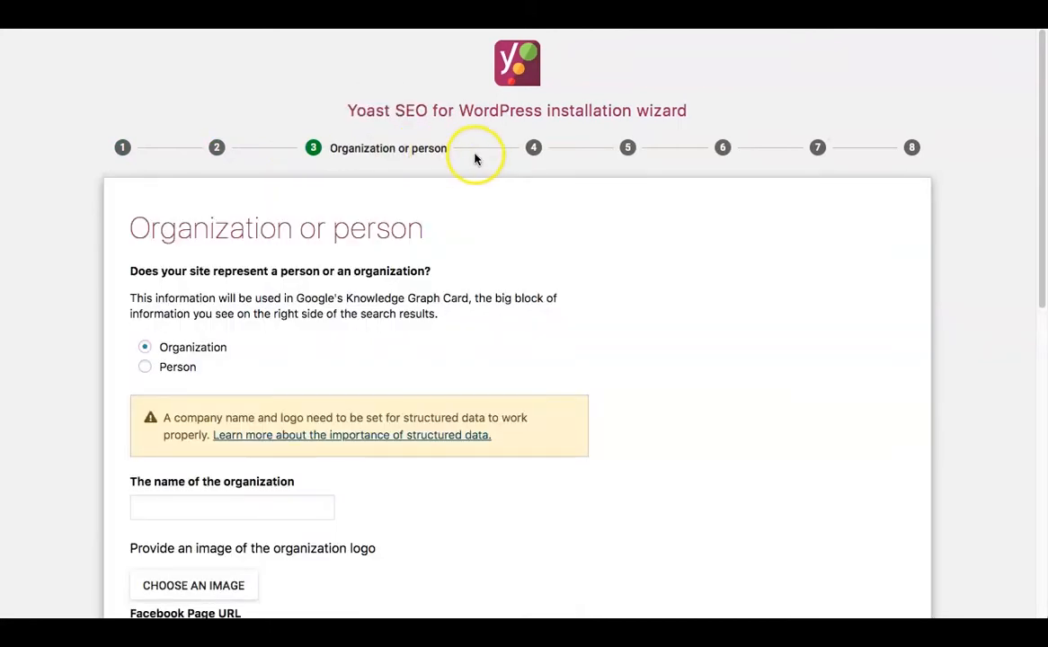
{"action": "left_click", "coordinate": [521, 149]}
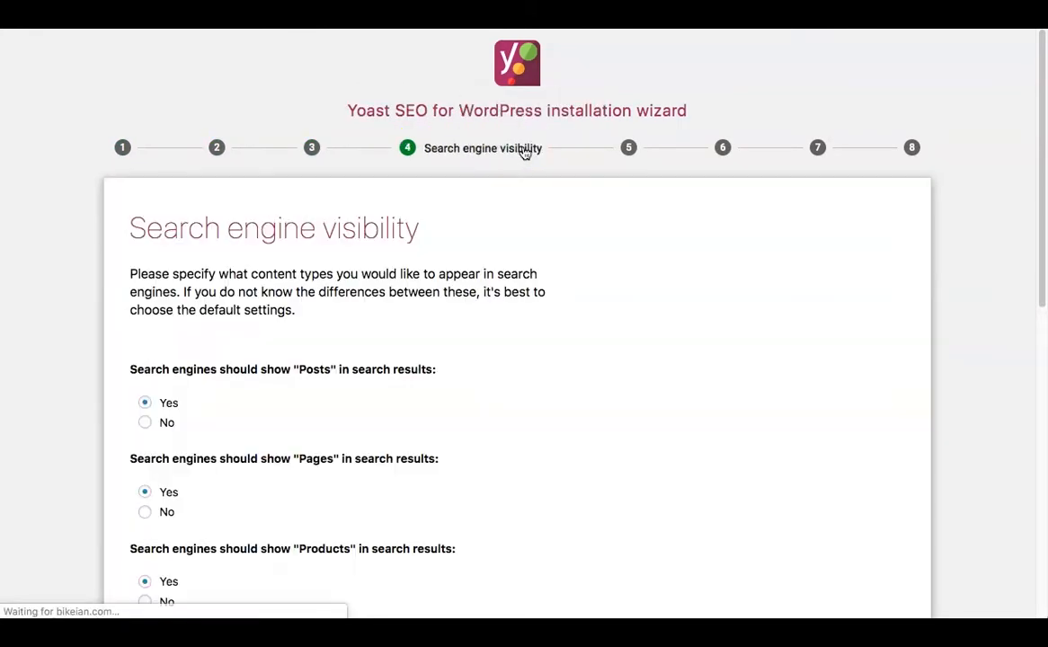
{"action": "left_click", "coordinate": [626, 151]}
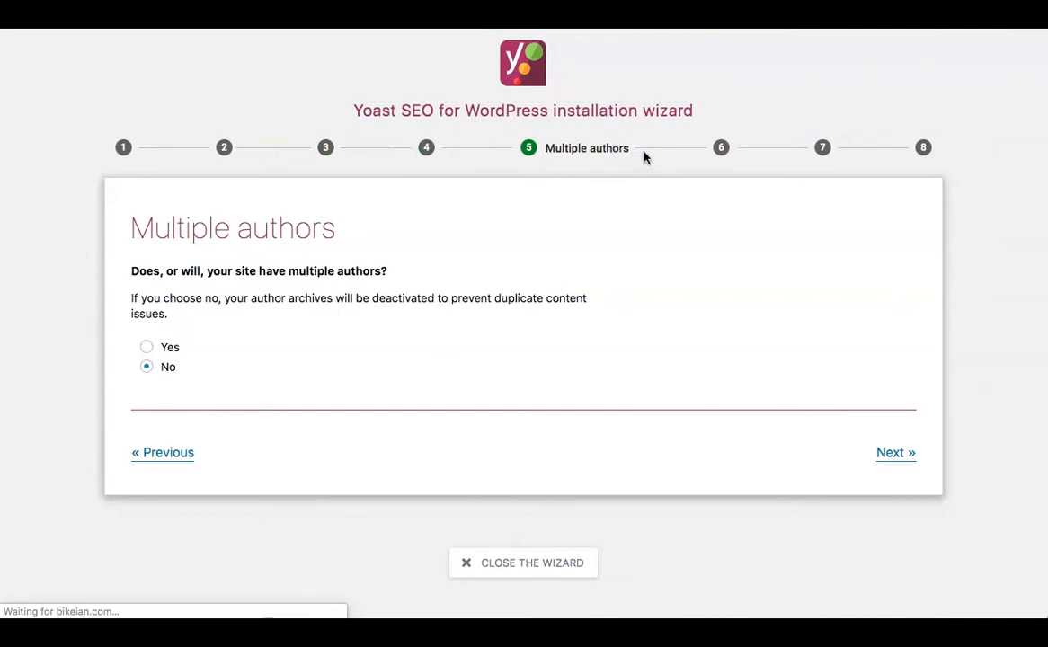
{"action": "left_click", "coordinate": [720, 149]}
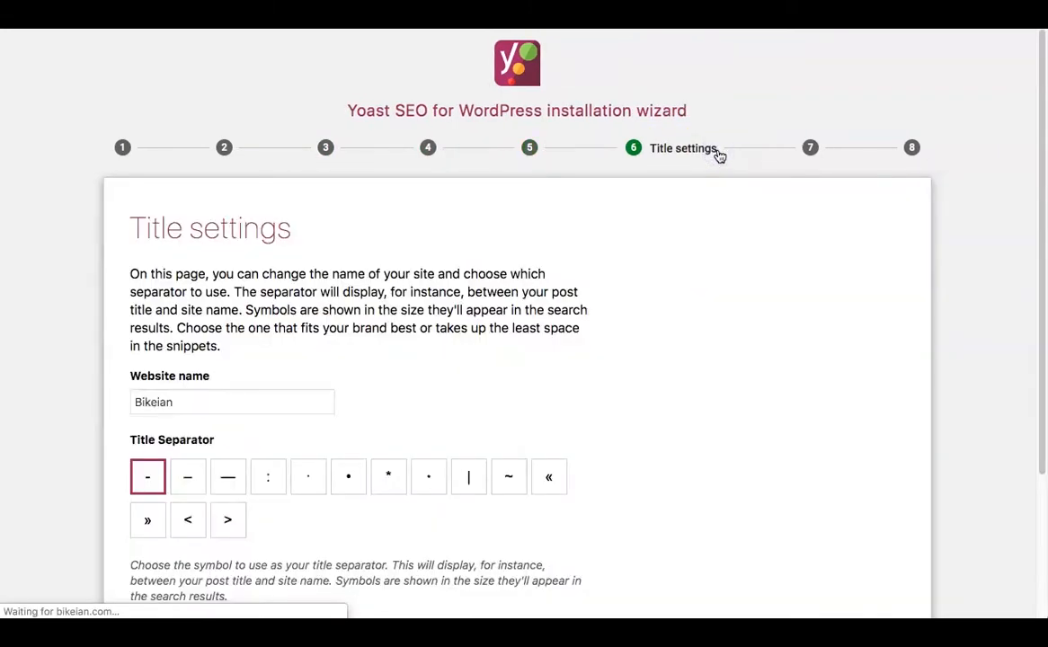
{"action": "left_click", "coordinate": [810, 147]}
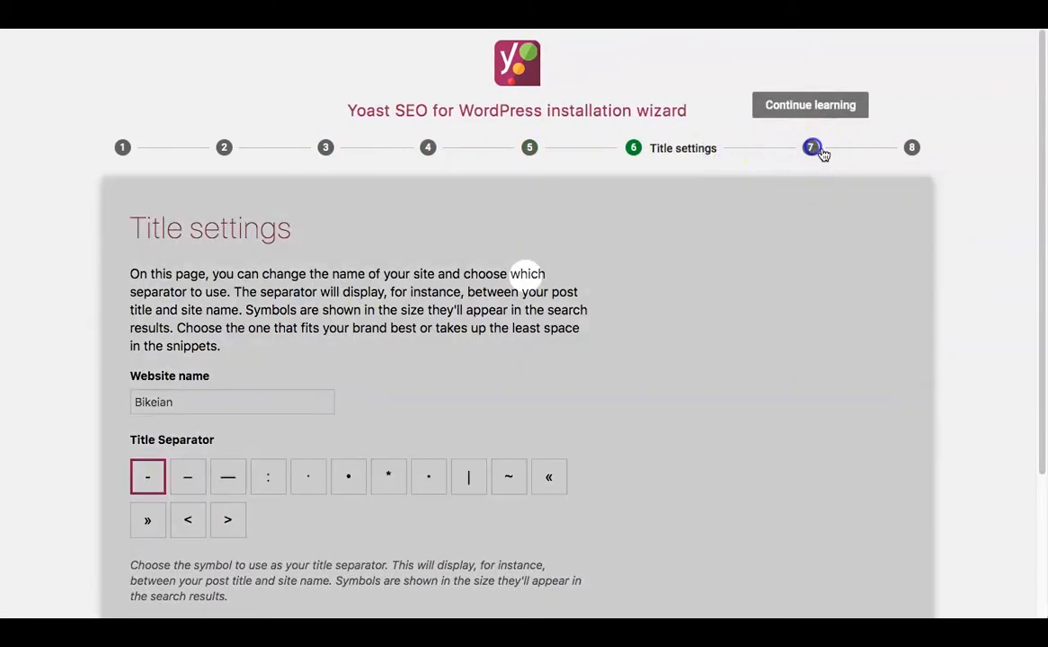
{"action": "scroll", "coordinate": [643, 405], "scroll_direction": "down", "scroll_amount": 1}
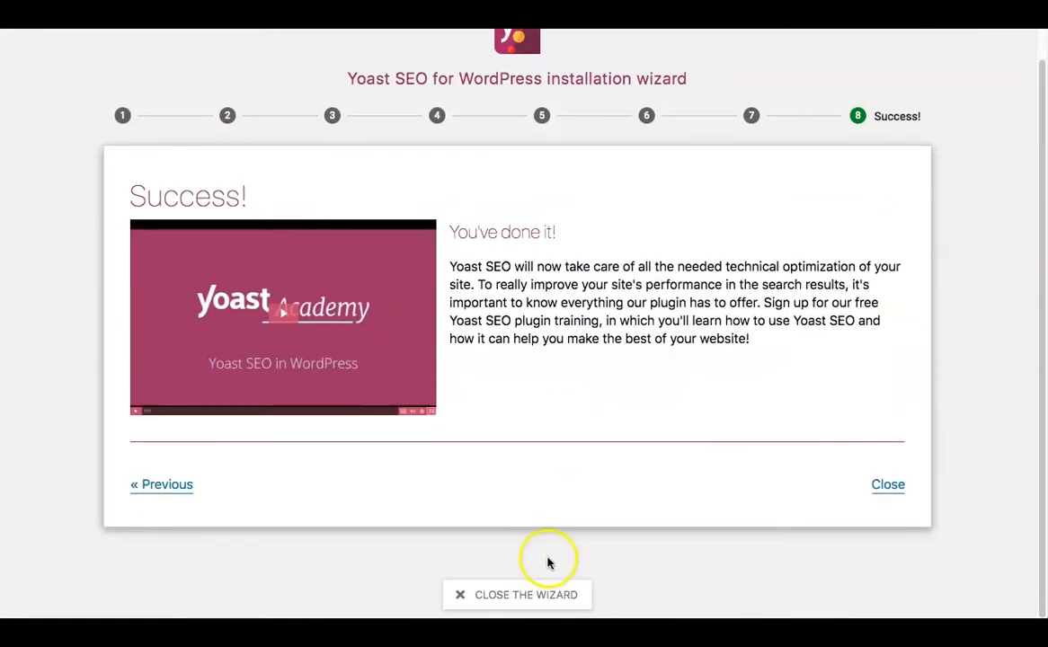
{"action": "left_click", "coordinate": [531, 597]}
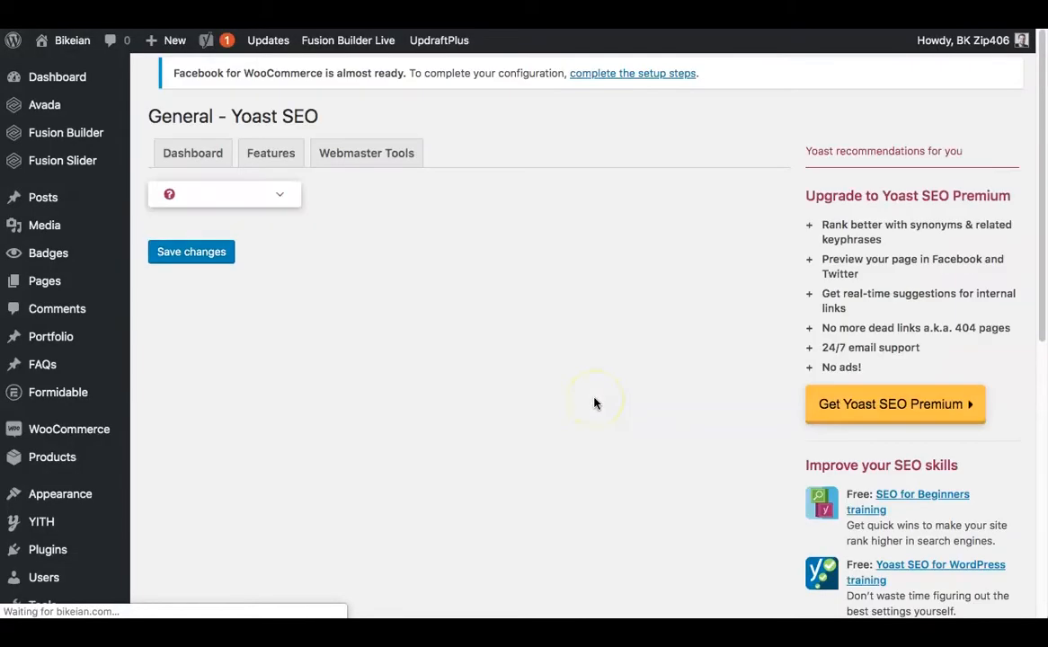
Examine the problems and notifications listed on the Yoast SEO dashboard.
{"action": "scroll", "coordinate": [490, 297], "scroll_direction": "down", "scroll_amount": 1}
{"action": "scroll", "coordinate": [476, 320], "scroll_direction": "down", "scroll_amount": 2}
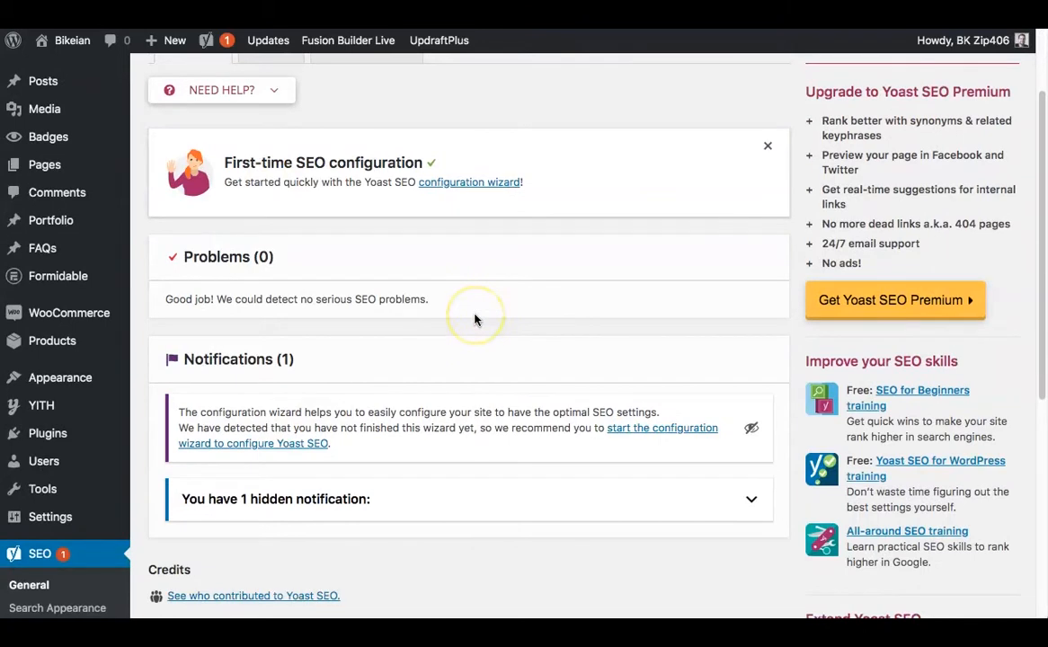
{"action": "scroll", "coordinate": [476, 320], "scroll_direction": "down", "scroll_amount": 1}
{"action": "scroll", "coordinate": [476, 320], "scroll_direction": "up", "scroll_amount": 1}
{"action": "scroll", "coordinate": [475, 320], "scroll_direction": "up", "scroll_amount": 2}
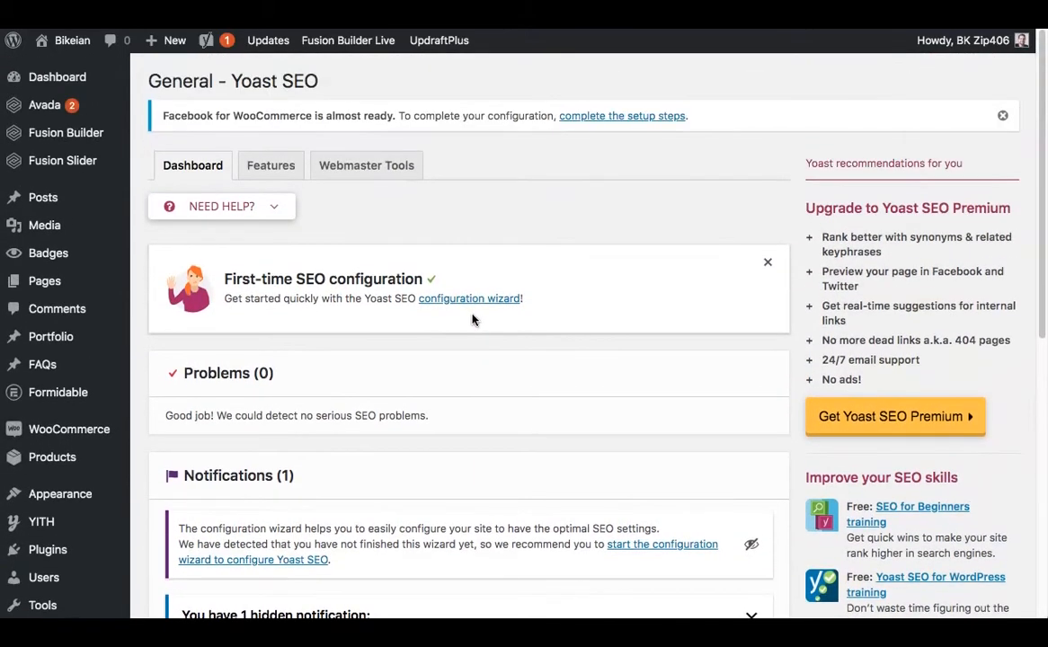
Review the Yoast SEO feature switches and view the generated XML sitemap through the XML sitemaps help text.
{"action": "left_click", "coordinate": [278, 171]}
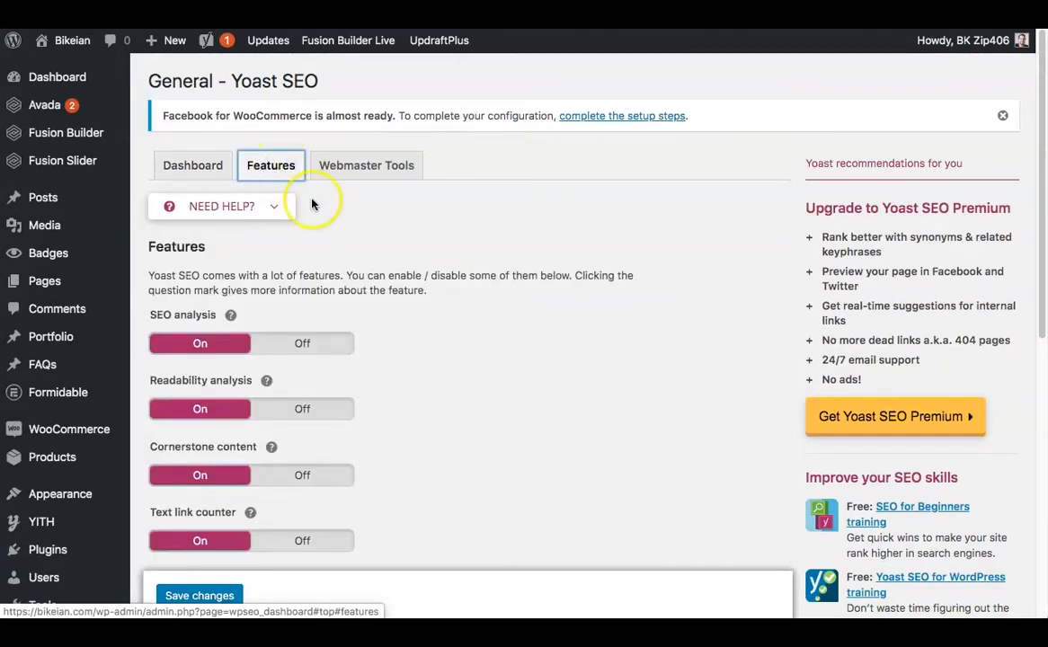
{"action": "scroll", "coordinate": [437, 282], "scroll_direction": "down", "scroll_amount": 3}
{"action": "scroll", "coordinate": [450, 276], "scroll_direction": "down", "scroll_amount": 3}
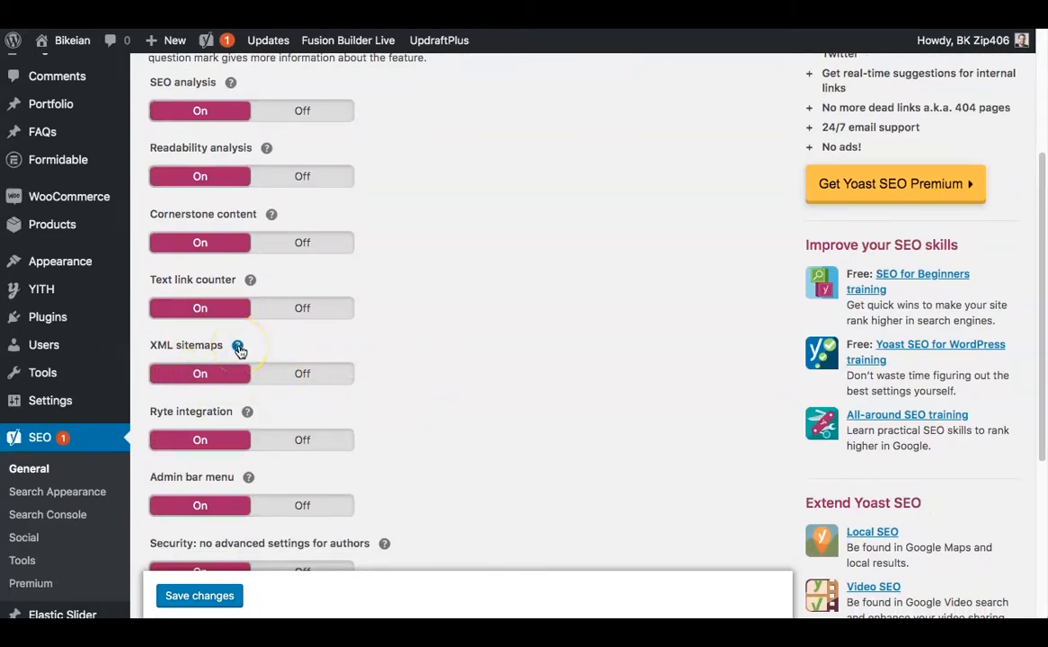
{"action": "left_click", "coordinate": [239, 347]}
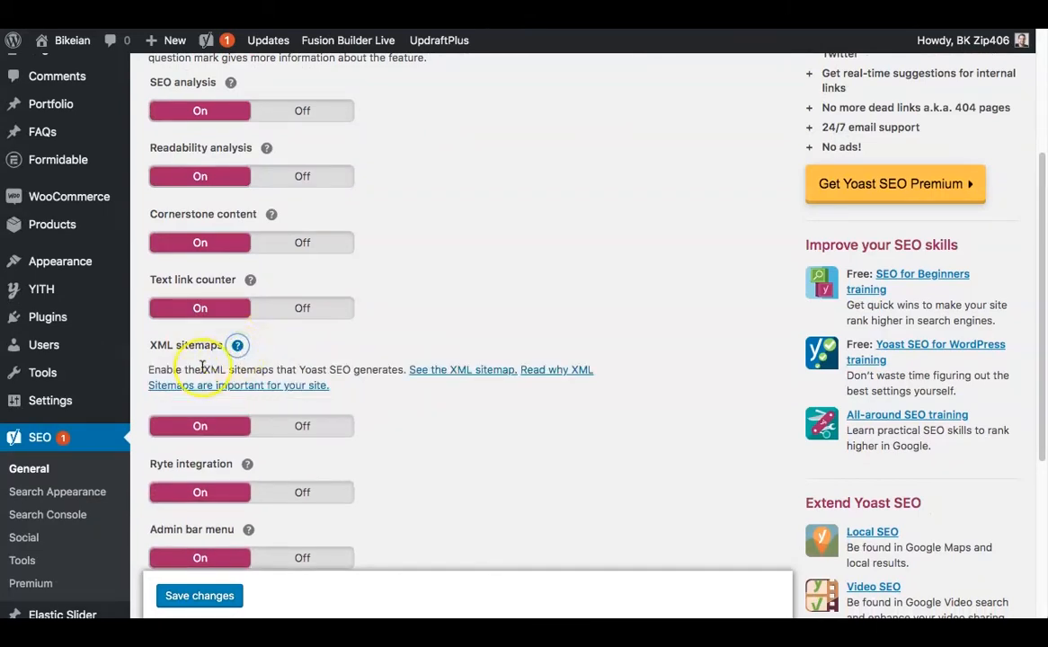
{"action": "left_click", "coordinate": [439, 372]}
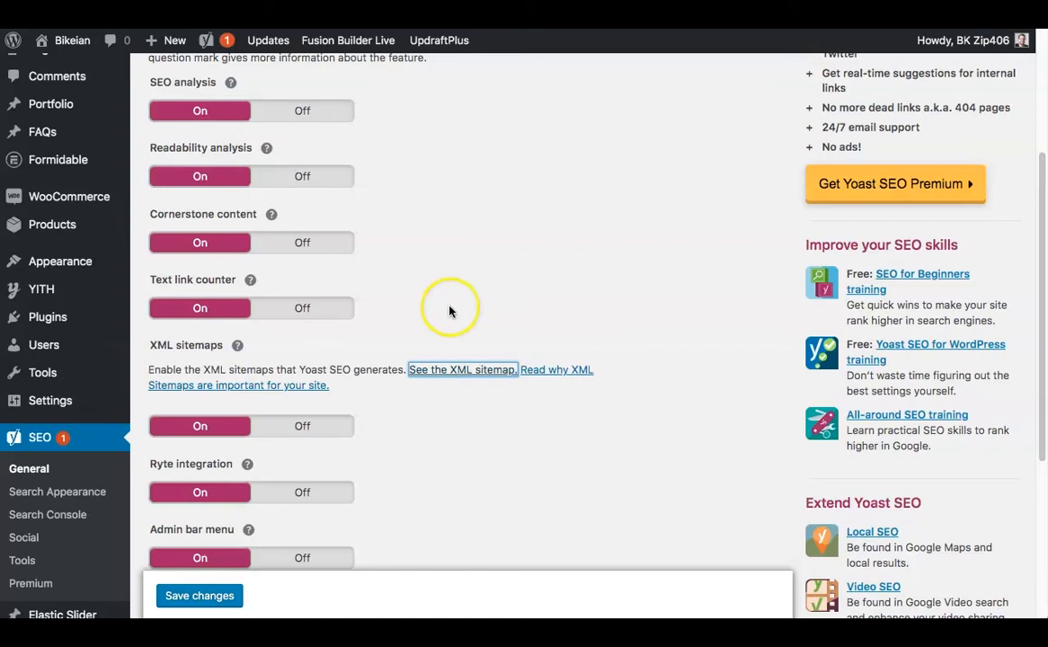
{"action": "scroll", "coordinate": [450, 359], "scroll_direction": "down", "scroll_amount": 3}
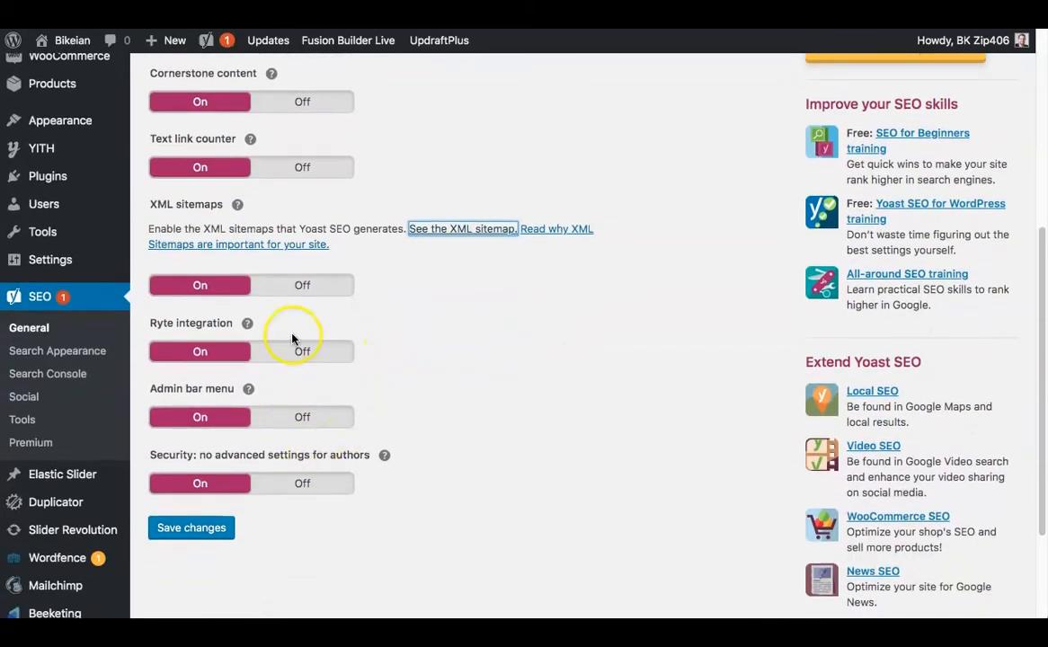
{"action": "scroll", "coordinate": [294, 340], "scroll_direction": "up", "scroll_amount": 5}
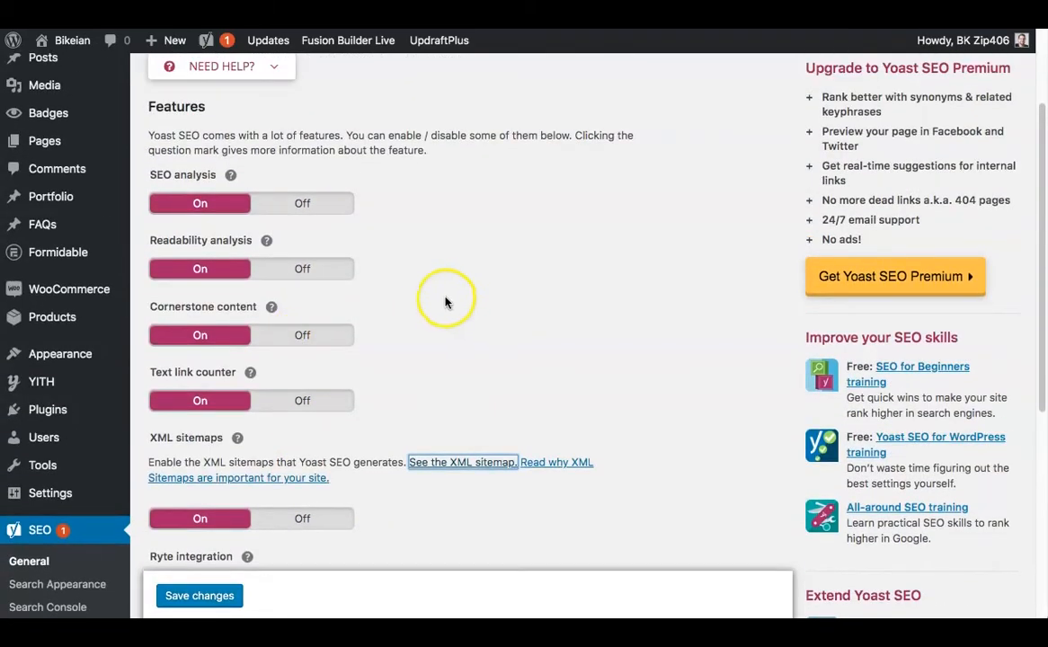
{"action": "scroll", "coordinate": [445, 302], "scroll_direction": "up", "scroll_amount": 1}
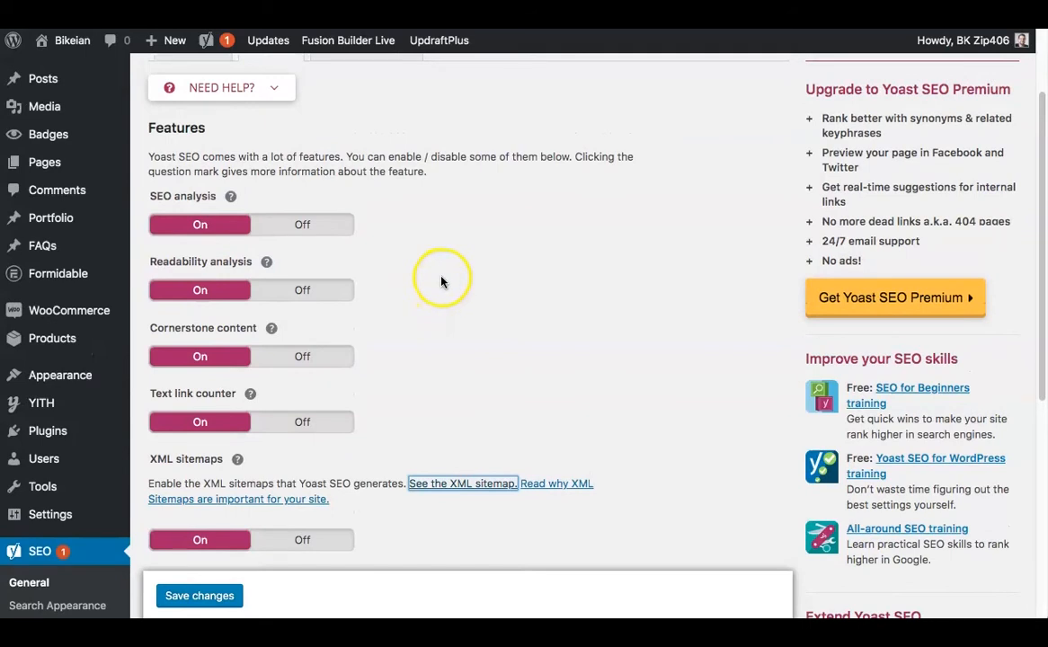
{"action": "scroll", "coordinate": [441, 338], "scroll_direction": "up", "scroll_amount": 3}
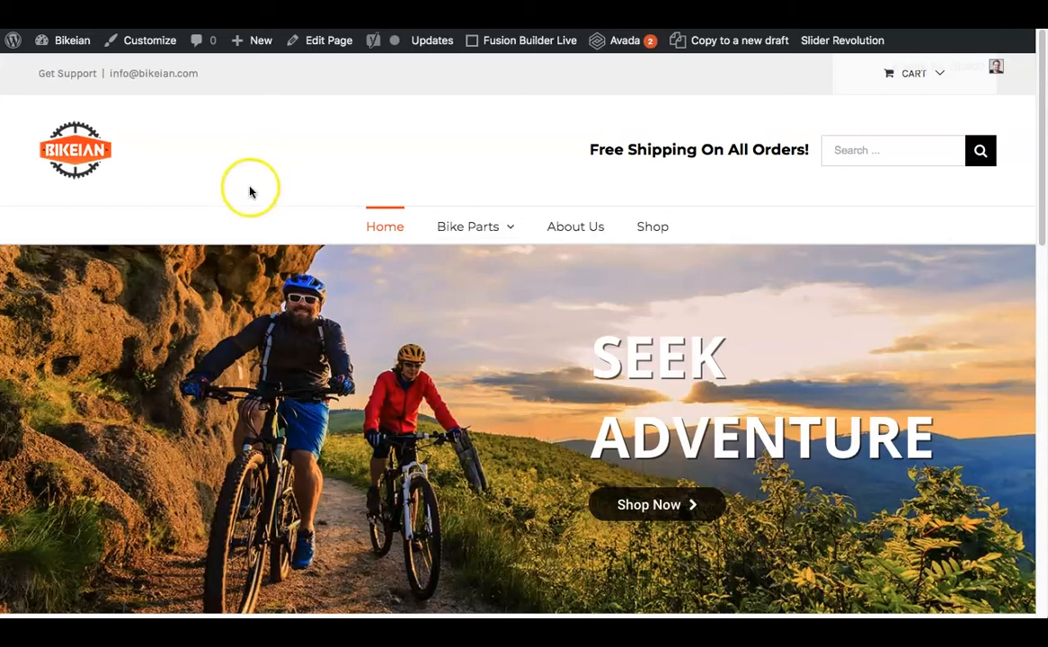
Return to the Bikeian home page in the browser and open that page for editing in WordPress.
{"action": "right_click", "coordinate": [327, 42]}
{"action": "left_click", "coordinate": [367, 49]}
{"action": "mouse_move", "coordinate": [373, 40]}
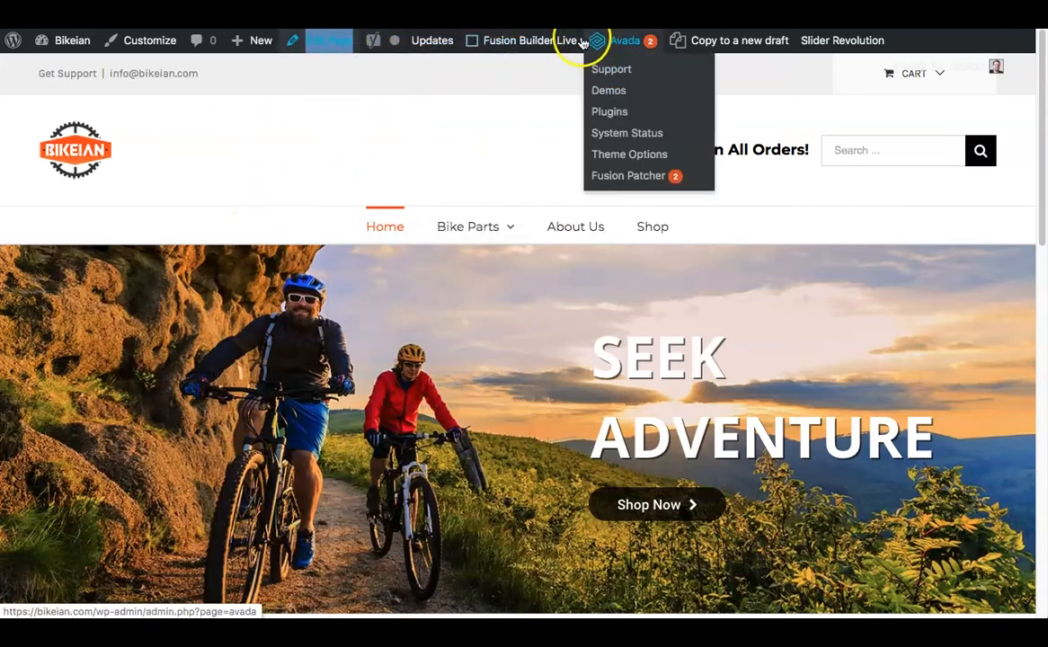
{"action": "left_click", "coordinate": [321, 47]}
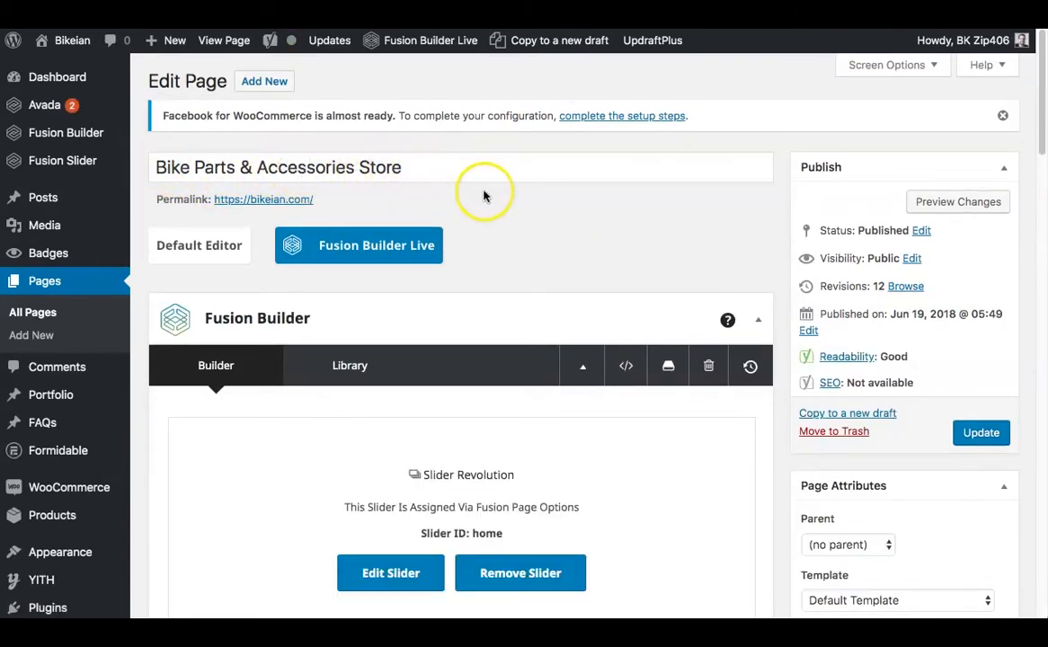
Open the snippet editor in the home page's Yoast SEO section.
{"action": "scroll", "coordinate": [633, 236], "scroll_direction": "down", "scroll_amount": 3}
{"action": "scroll", "coordinate": [638, 239], "scroll_direction": "down", "scroll_amount": 10}
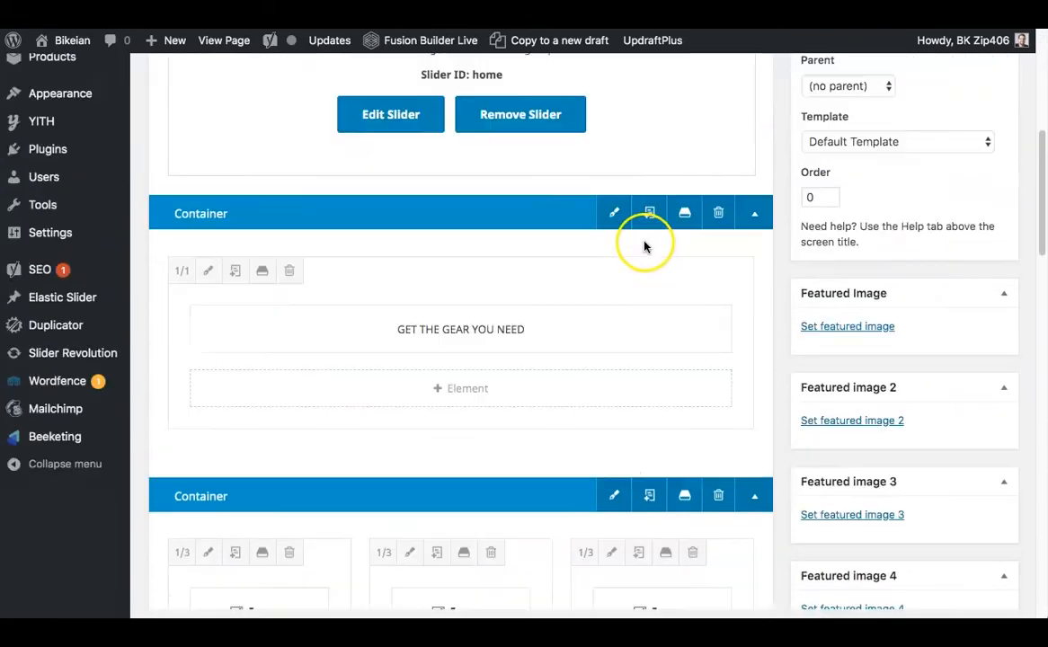
{"action": "scroll", "coordinate": [646, 248], "scroll_direction": "down", "scroll_amount": 10}
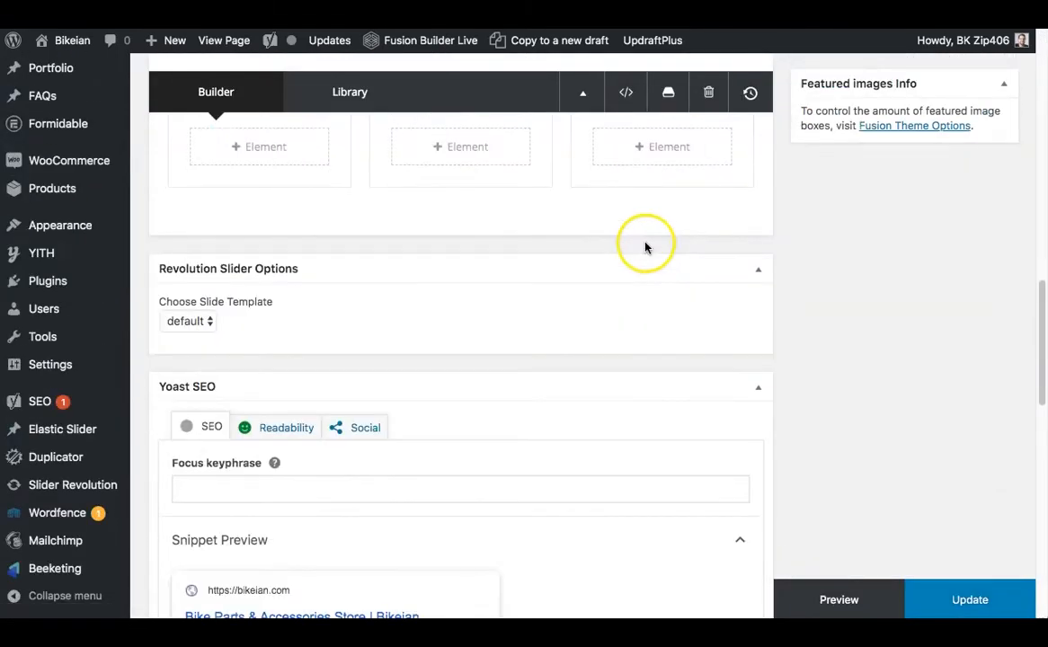
{"action": "scroll", "coordinate": [644, 247], "scroll_direction": "down", "scroll_amount": 2}
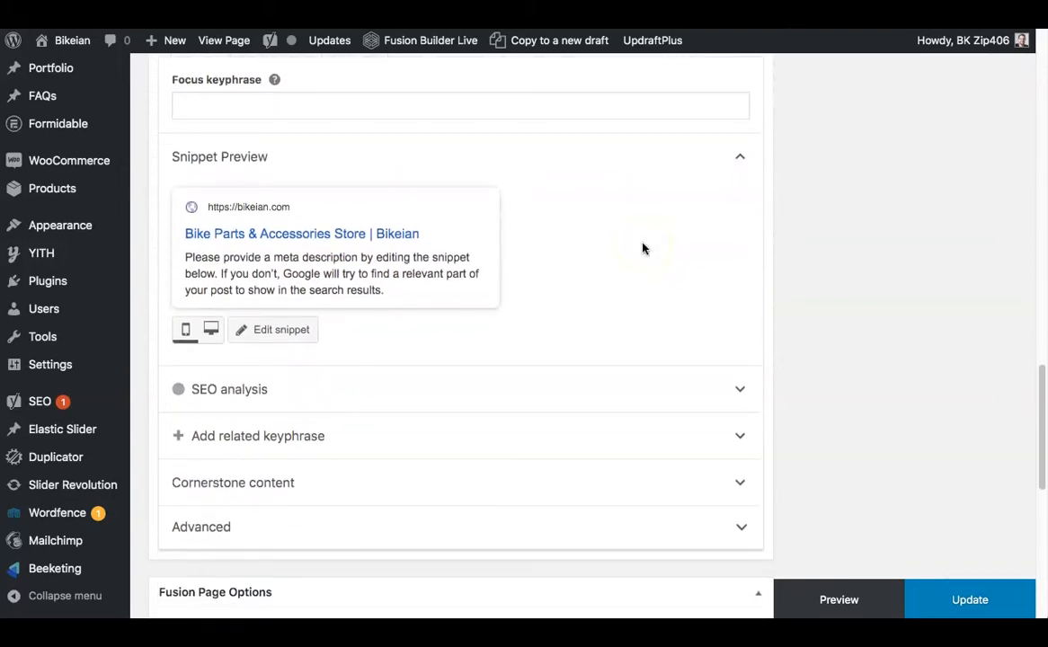
{"action": "left_click", "coordinate": [606, 210]}
{"action": "scroll", "coordinate": [608, 248], "scroll_direction": "down", "scroll_amount": 1}
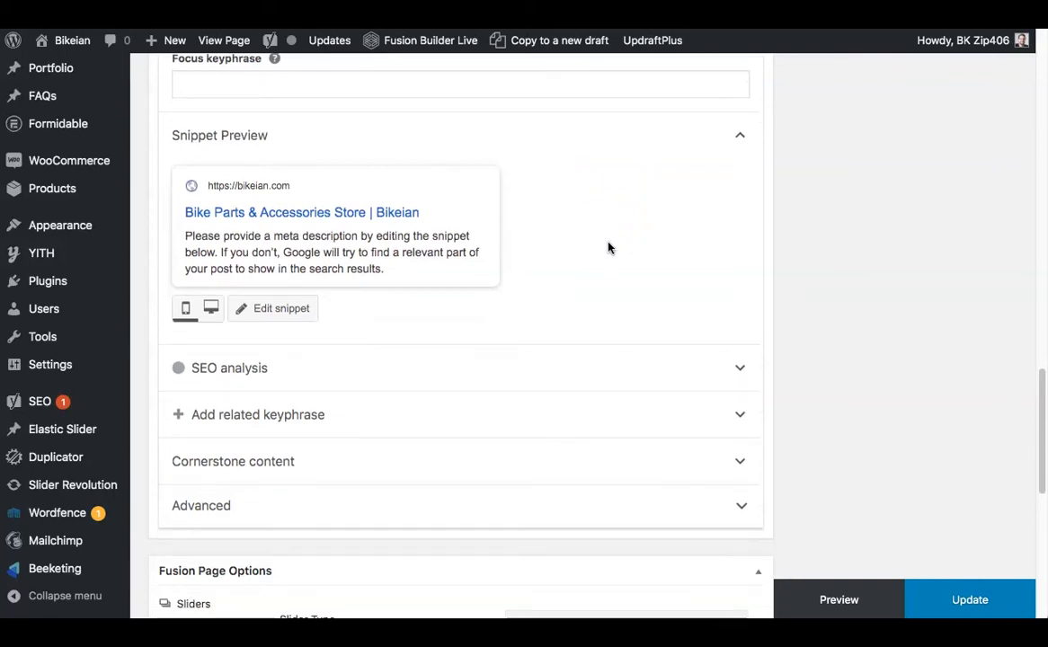
{"action": "scroll", "coordinate": [609, 248], "scroll_direction": "up", "scroll_amount": 3}
{"action": "scroll", "coordinate": [516, 225], "scroll_direction": "down", "scroll_amount": 1}
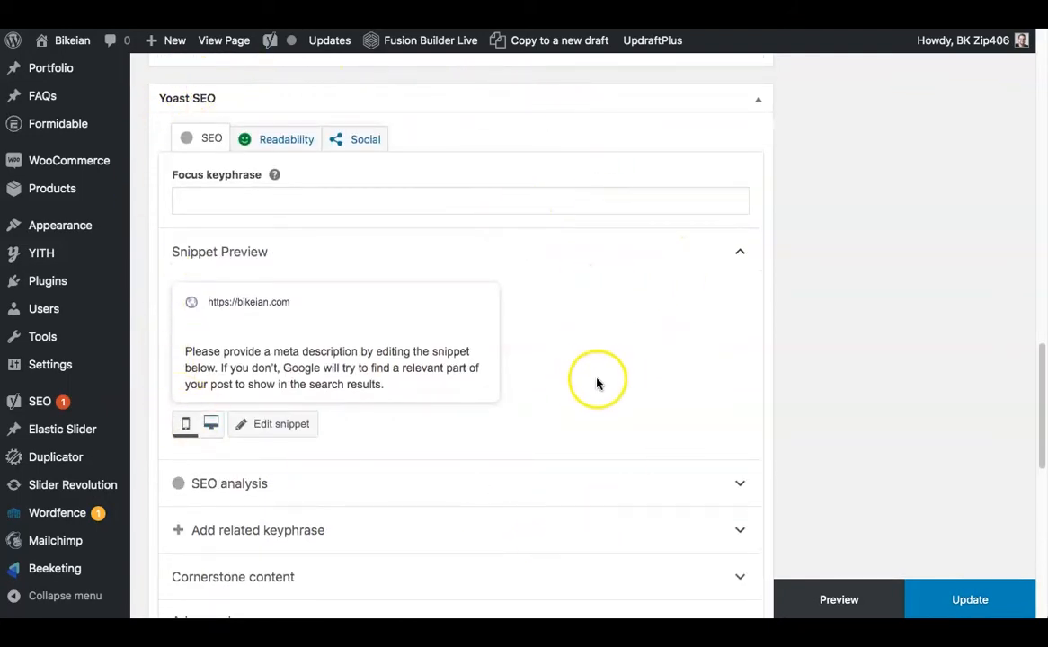
{"action": "scroll", "coordinate": [597, 384], "scroll_direction": "down", "scroll_amount": 1}
{"action": "scroll", "coordinate": [594, 374], "scroll_direction": "down", "scroll_amount": 1}
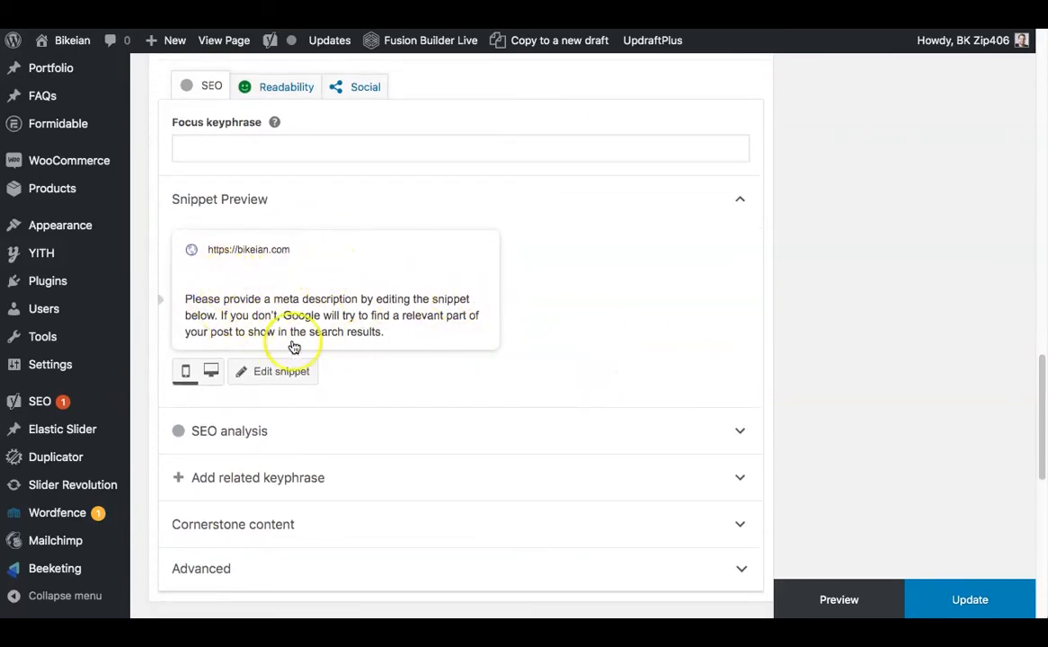
{"action": "left_click", "coordinate": [280, 377]}
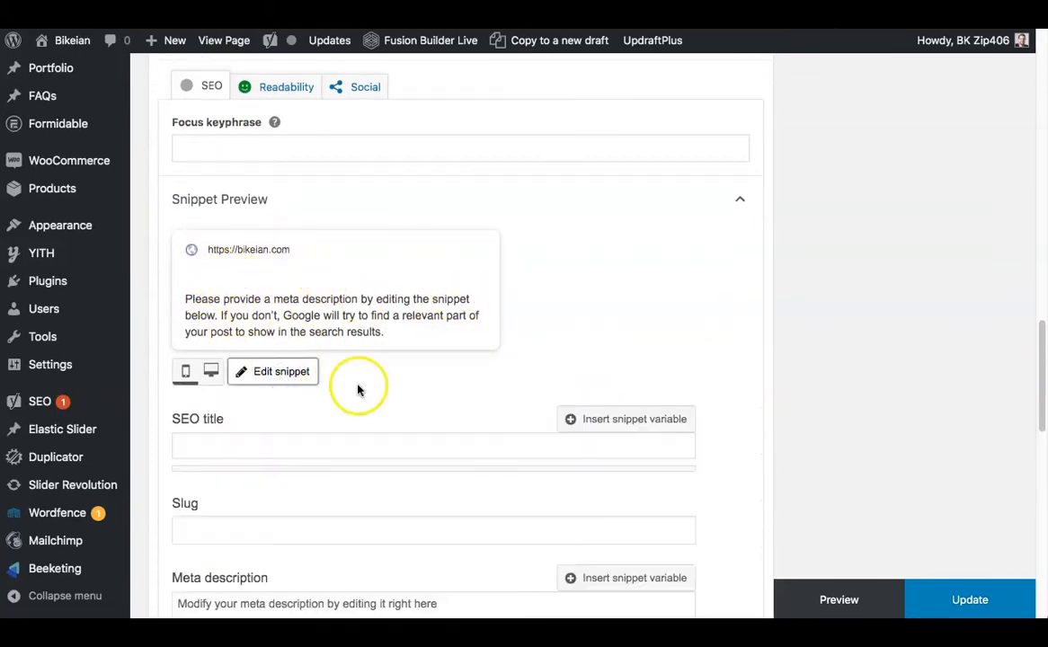
{"action": "scroll", "coordinate": [477, 343], "scroll_direction": "down", "scroll_amount": 3}
{"action": "scroll", "coordinate": [467, 346], "scroll_direction": "down", "scroll_amount": 2}
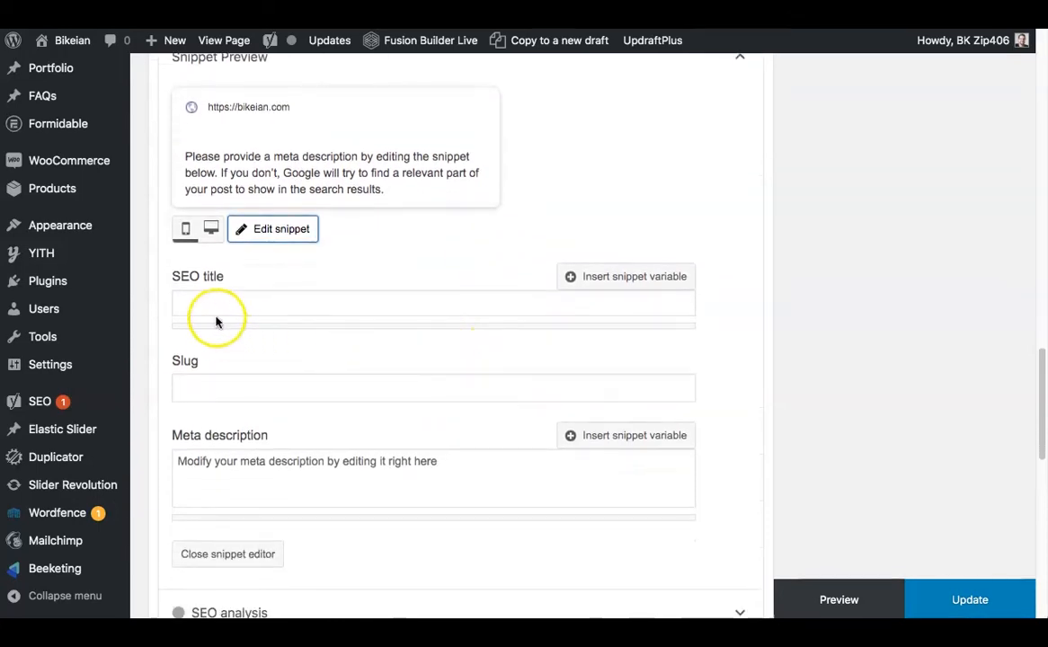
Enter the page title "Bike Parts & Accessories Store" as the SEO title and check it against the title of the page.
{"action": "left_click", "coordinate": [189, 299]}
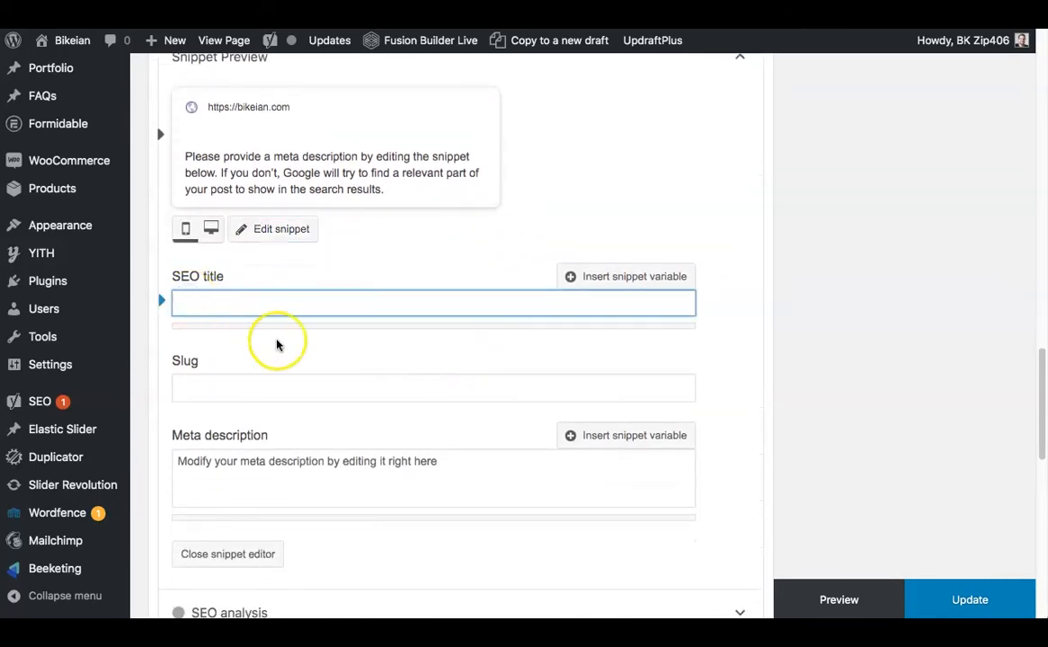
{"action": "left_click", "coordinate": [228, 474]}
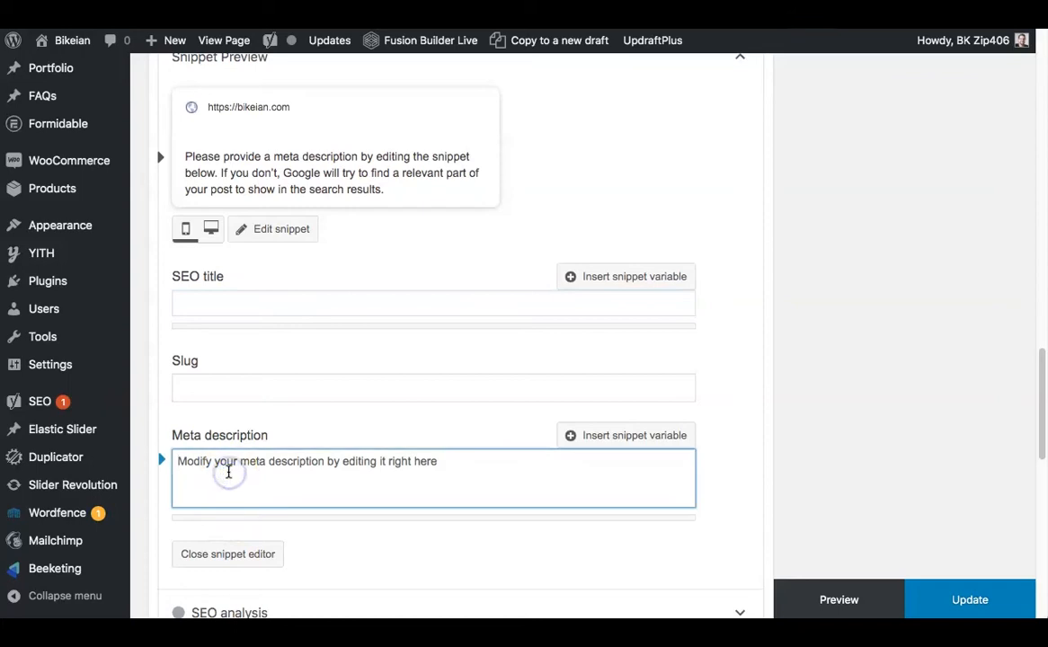
{"action": "left_click", "coordinate": [344, 302]}
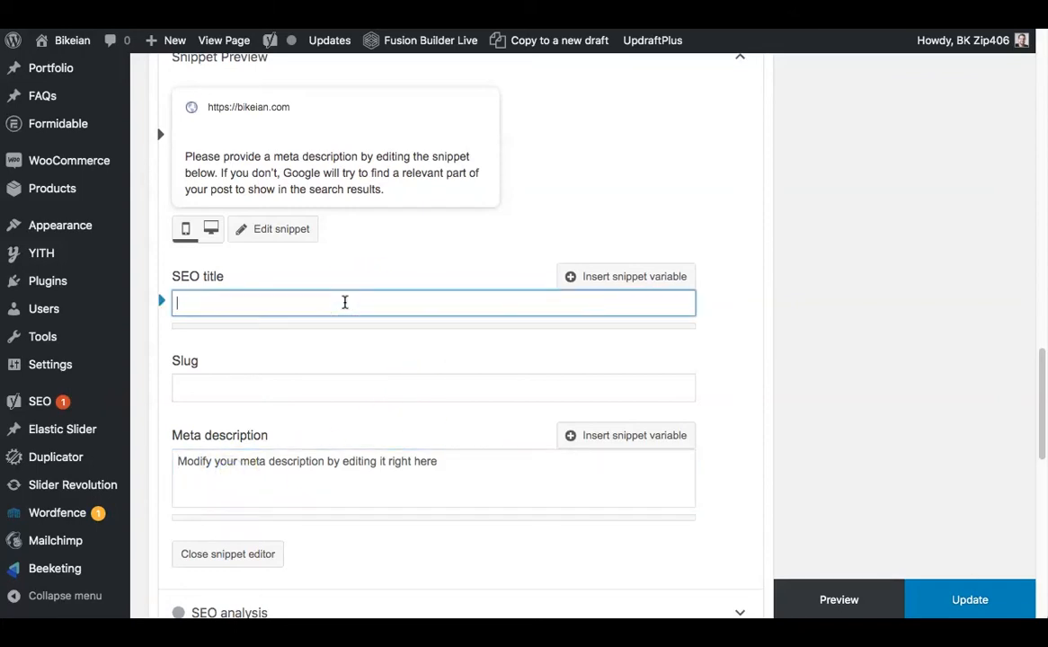
{"action": "type", "text": "Bike Parts & Accessories Store"}
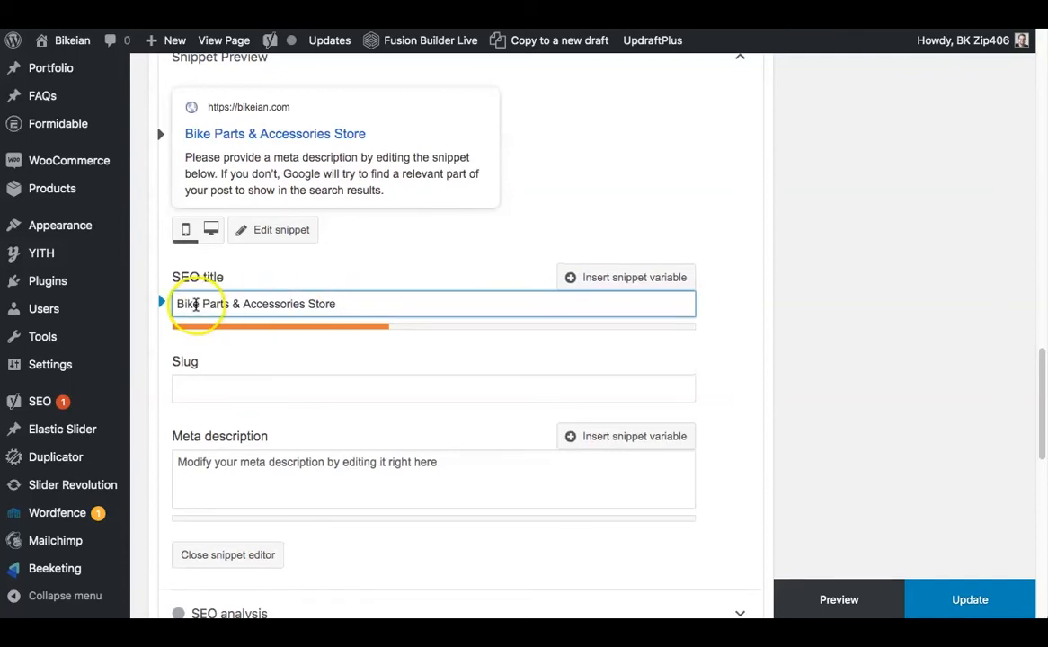
{"action": "scroll", "coordinate": [493, 351], "scroll_direction": "up", "scroll_amount": 20}
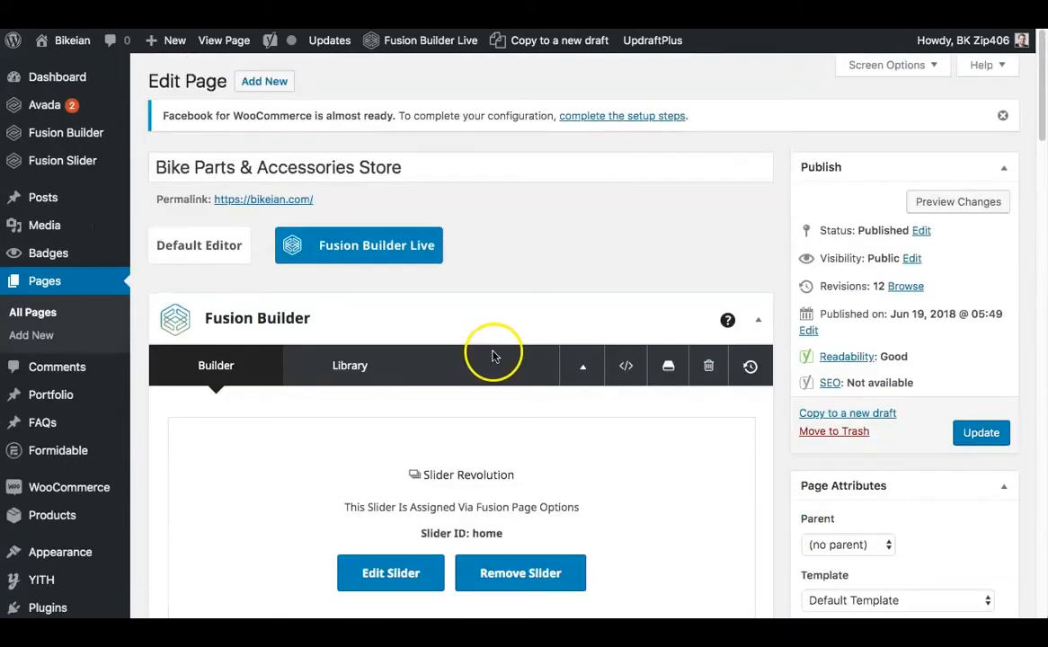
{"action": "left_click_drag", "start_coordinate": [404, 169], "coordinate": [146, 166]}
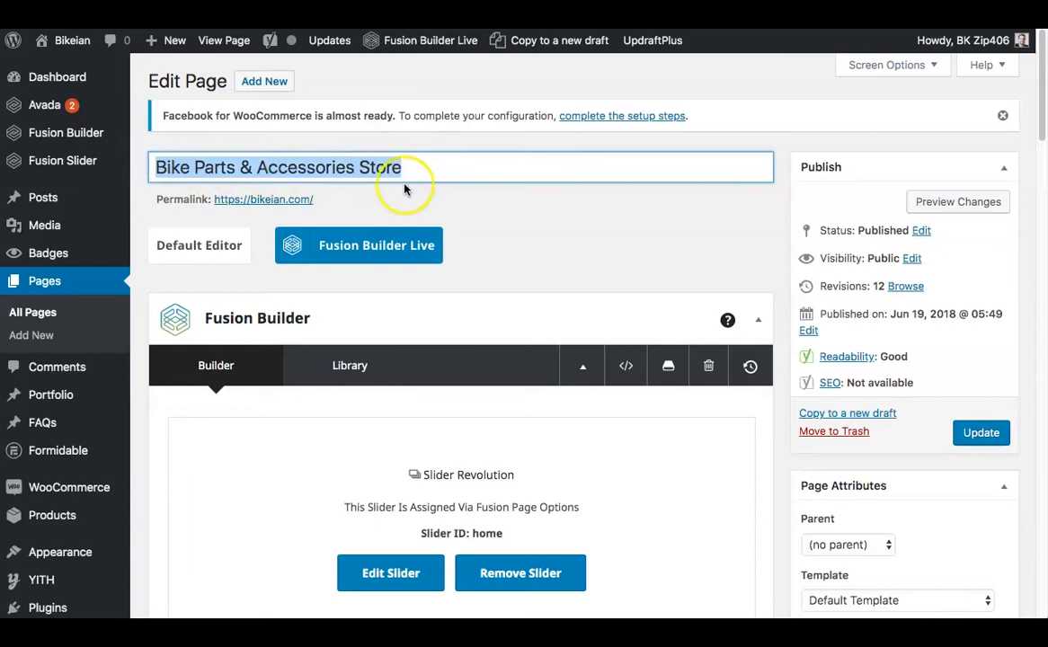
{"action": "left_click", "coordinate": [500, 201]}
Append " | Bikeian" to the SEO title in the snippet editor.
{"action": "scroll", "coordinate": [579, 241], "scroll_direction": "down", "scroll_amount": 15}
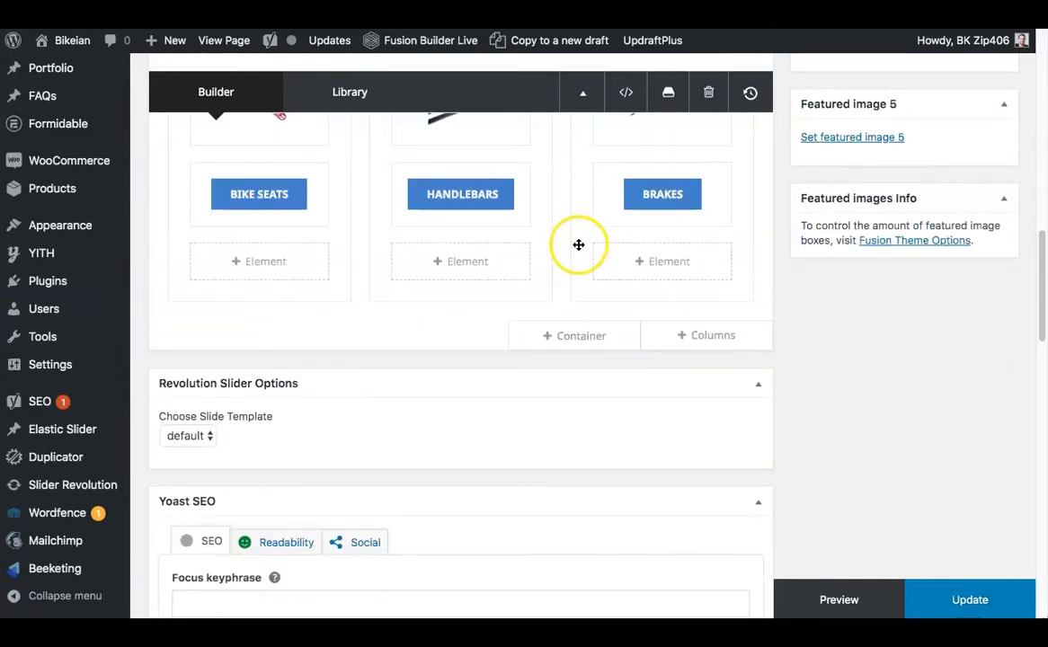
{"action": "scroll", "coordinate": [578, 244], "scroll_direction": "down", "scroll_amount": 5}
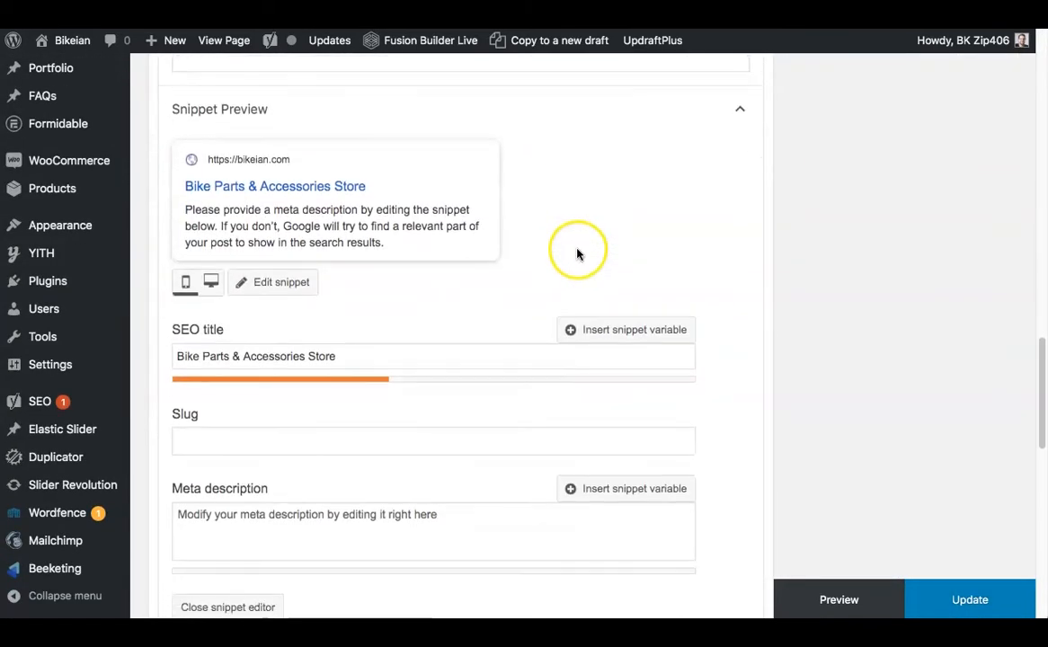
{"action": "scroll", "coordinate": [364, 340], "scroll_direction": "down", "scroll_amount": 1}
{"action": "left_click", "coordinate": [359, 335]}
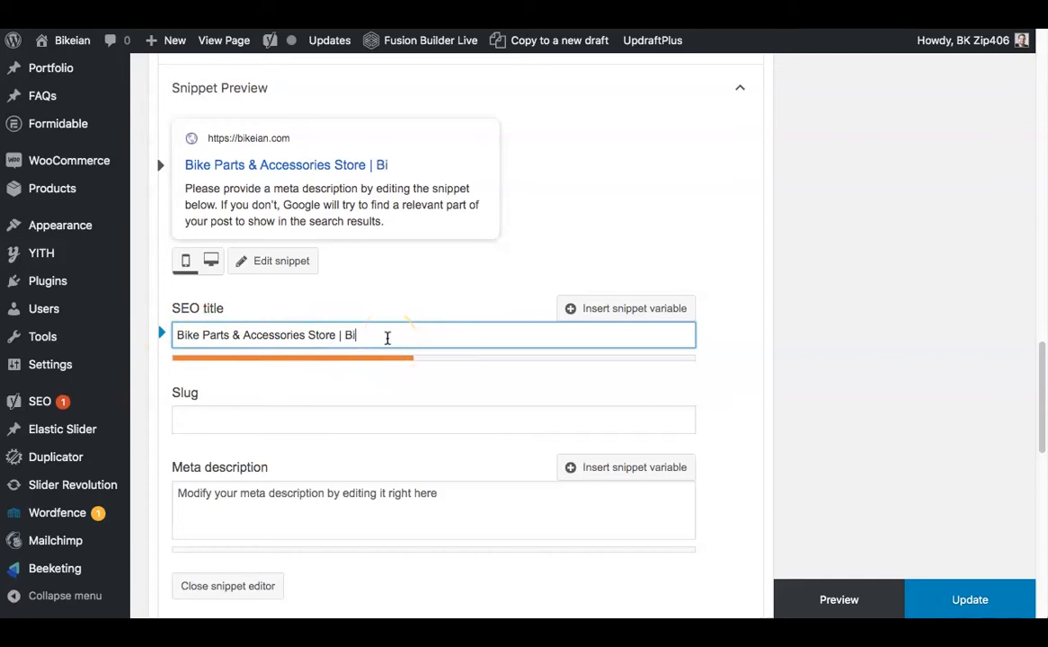
{"action": "type", "text": "ian"}
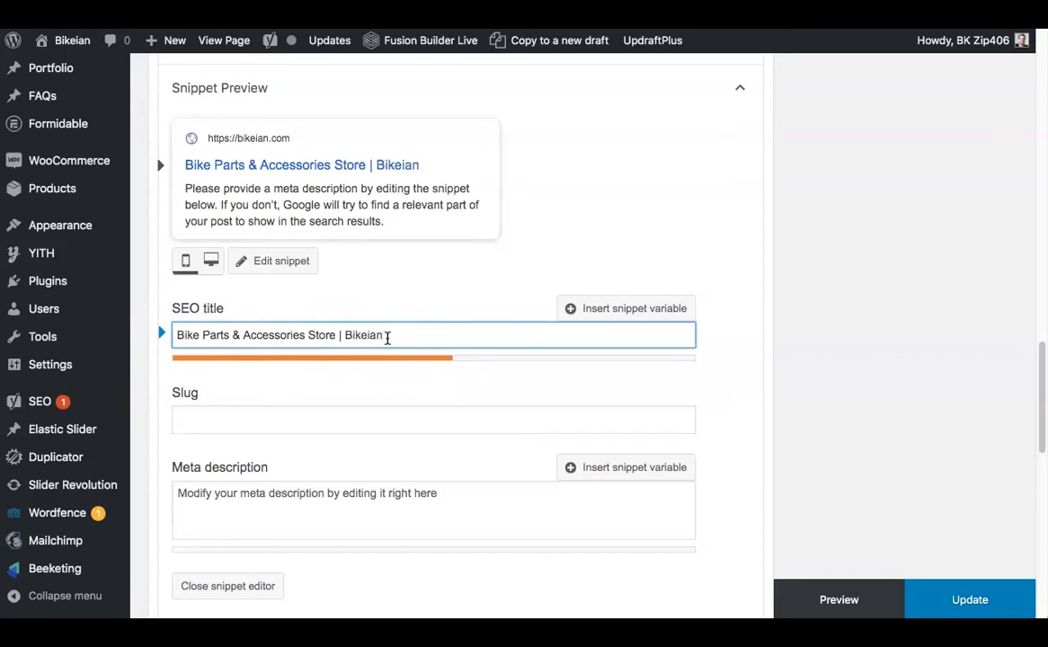
{"action": "left_click", "coordinate": [447, 381]}
{"action": "scroll", "coordinate": [531, 376], "scroll_direction": "down", "scroll_amount": 2}
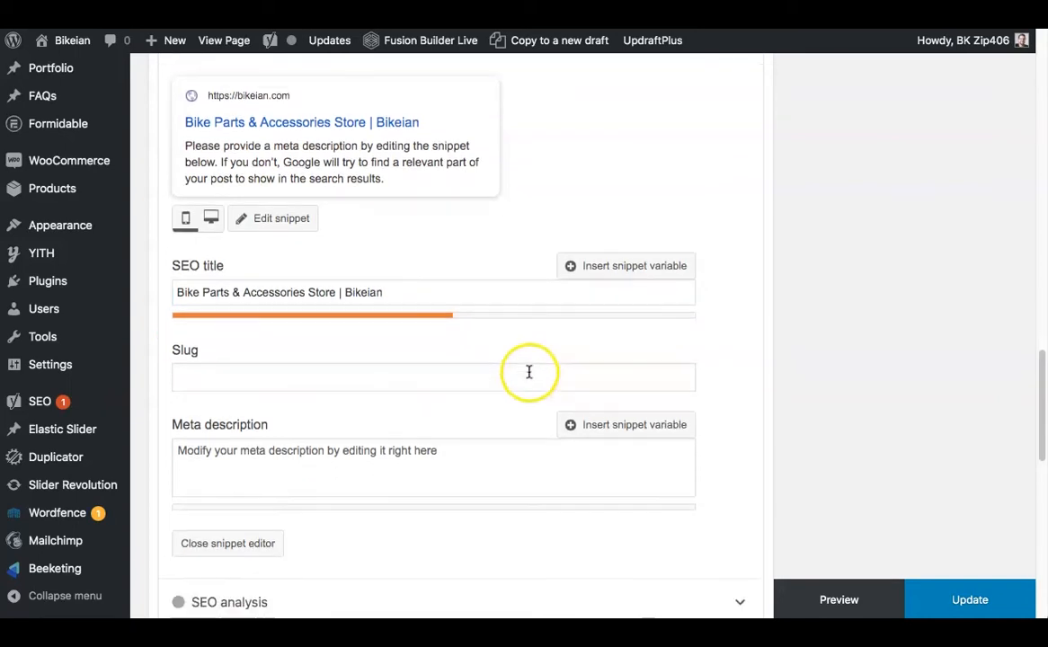
{"action": "scroll", "coordinate": [519, 364], "scroll_direction": "down", "scroll_amount": 1}
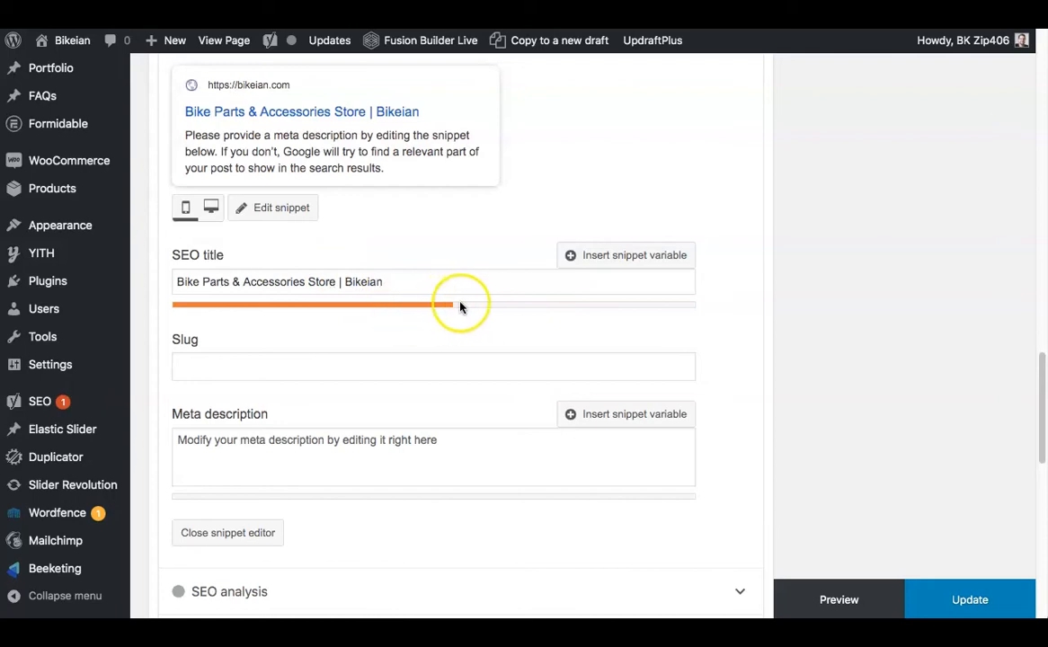
Insert " - Get The Parts You Need" after "Store" in the SEO title, before "| Bikeian".
{"action": "left_click", "coordinate": [334, 282]}
{"action": "type", "text": "-"}
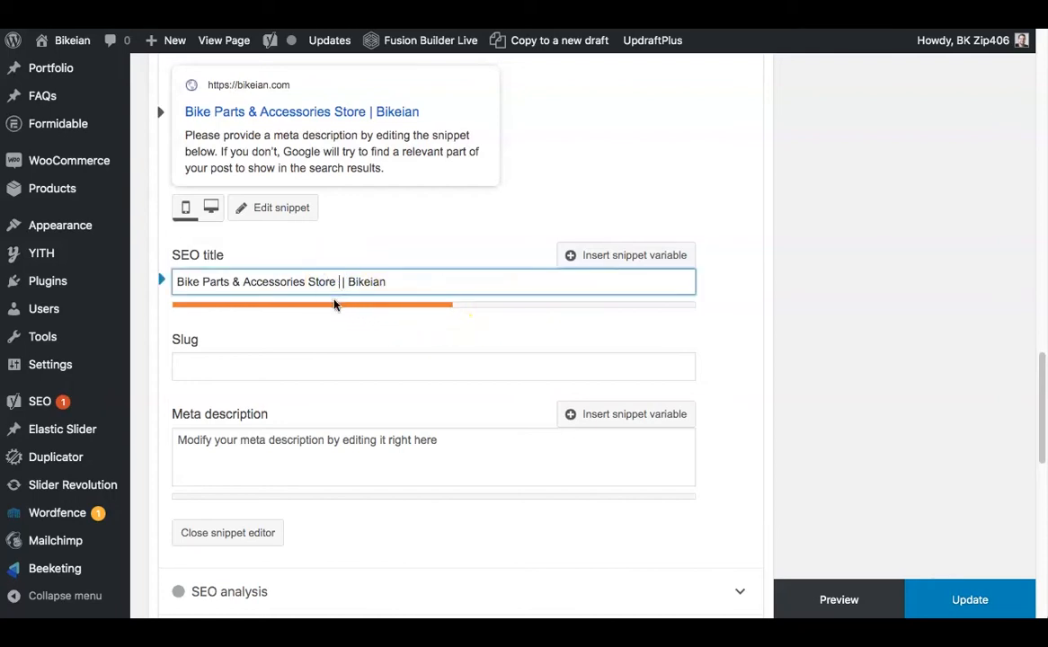
{"action": "type", "text": " Get The Parts You Need"}
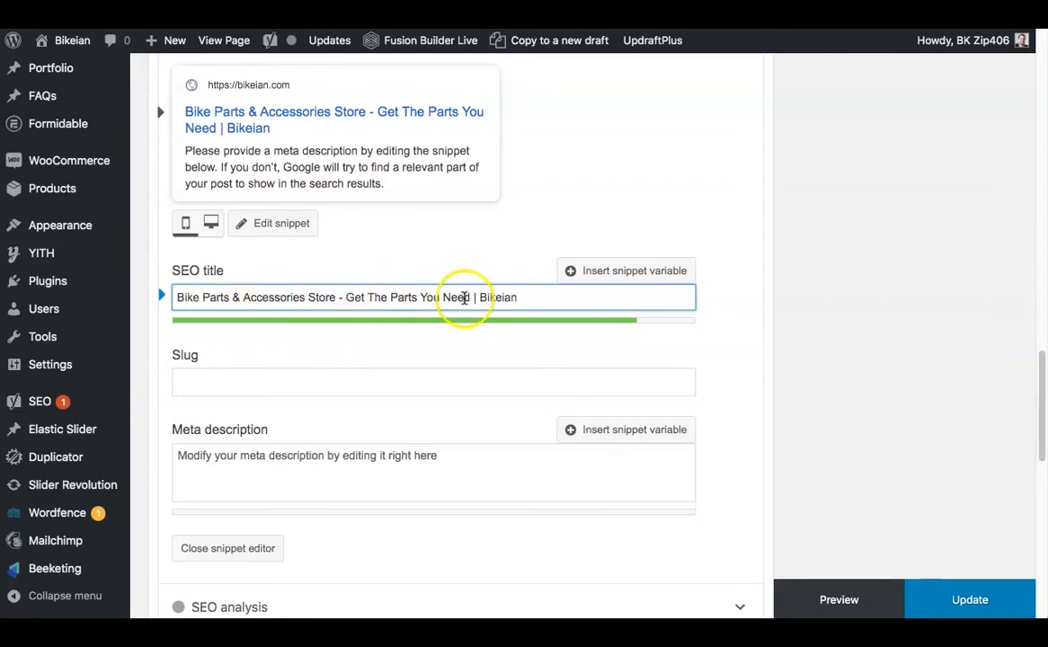
{"action": "left_click", "coordinate": [546, 362]}
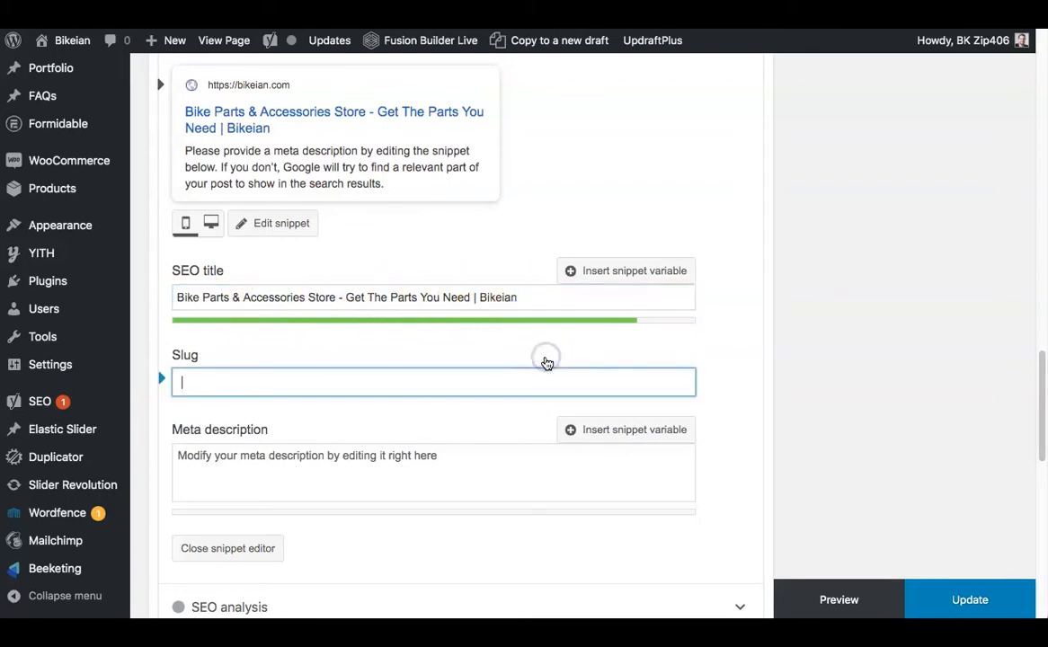
{"action": "left_click", "coordinate": [739, 374]}
Switch the snippet preview from mobile to desktop view and review how the search result looks.
{"action": "scroll", "coordinate": [740, 376], "scroll_direction": "up", "scroll_amount": 1}
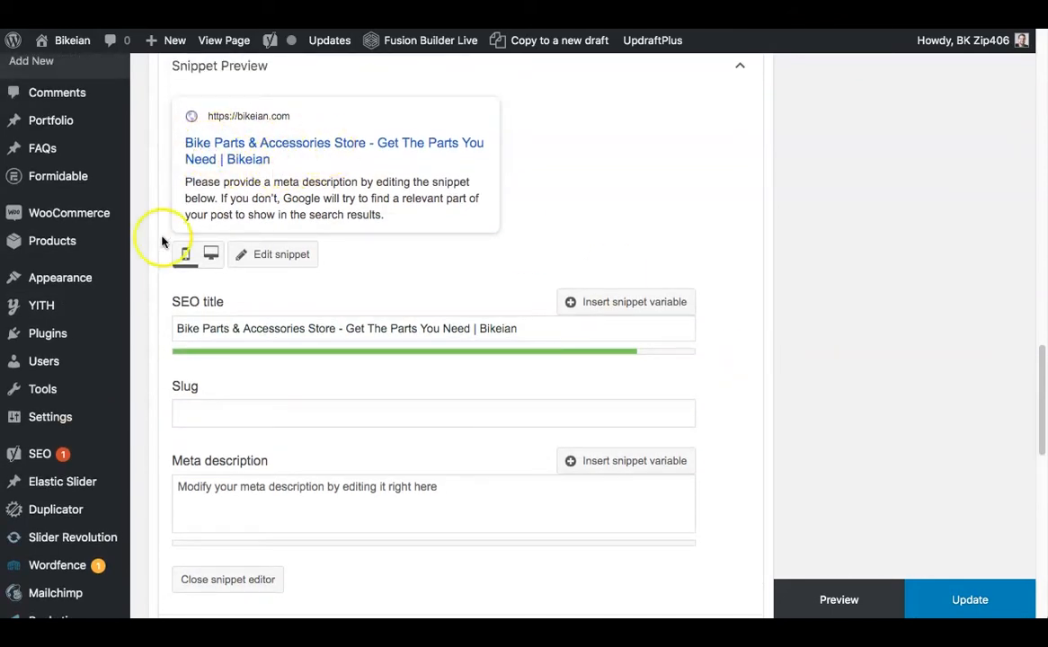
{"action": "scroll", "coordinate": [198, 265], "scroll_direction": "up", "scroll_amount": 1}
{"action": "left_click", "coordinate": [210, 265]}
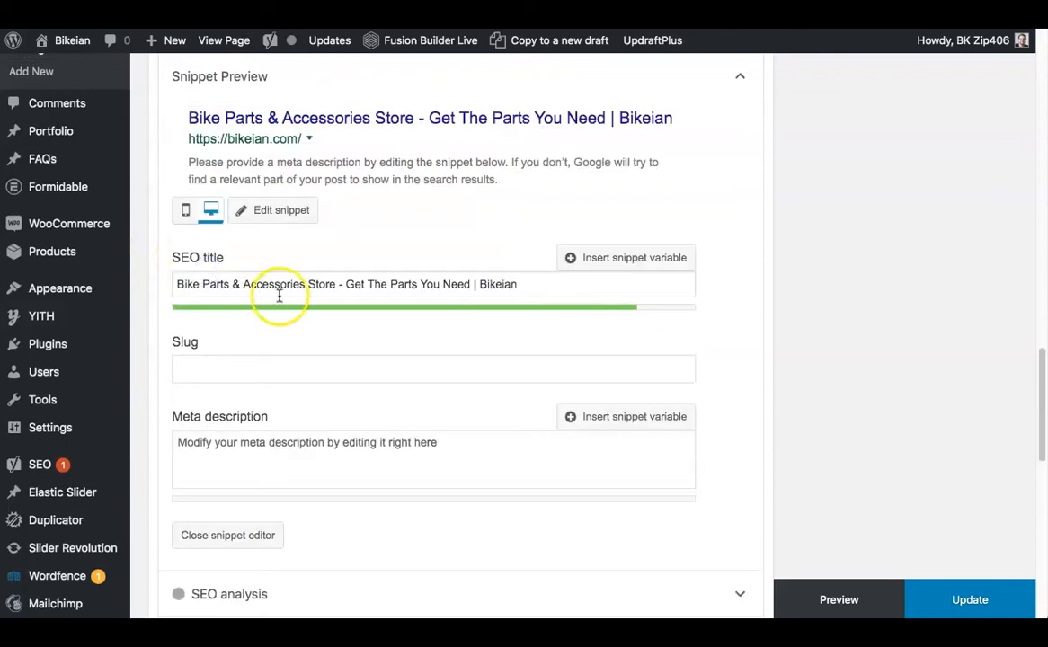
{"action": "scroll", "coordinate": [288, 299], "scroll_direction": "up", "scroll_amount": 2}
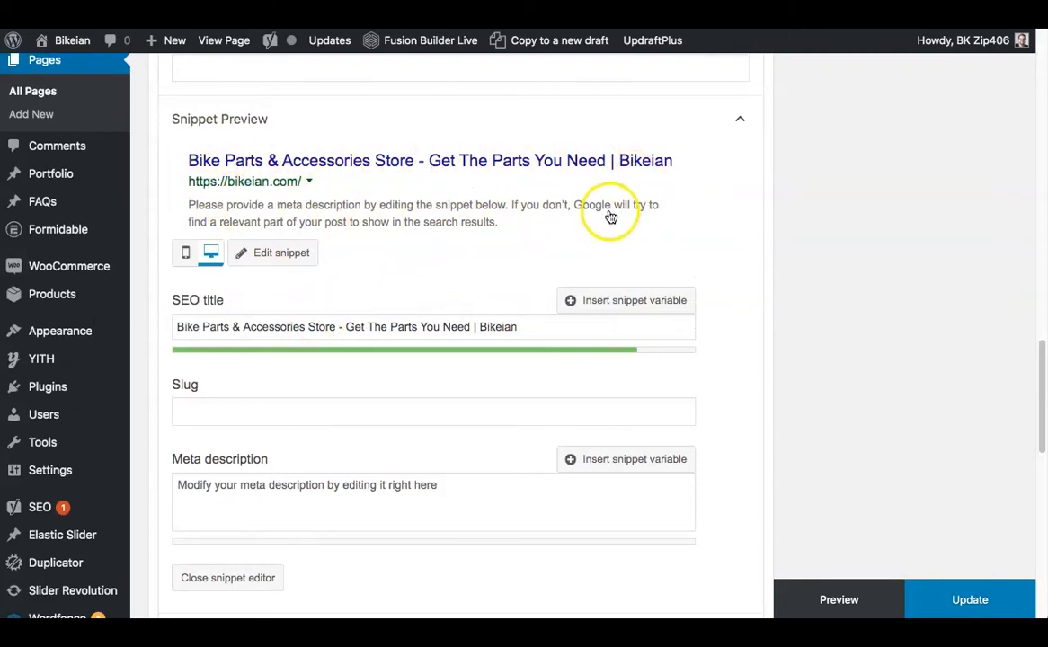
{"action": "scroll", "coordinate": [594, 209], "scroll_direction": "down", "scroll_amount": 2}
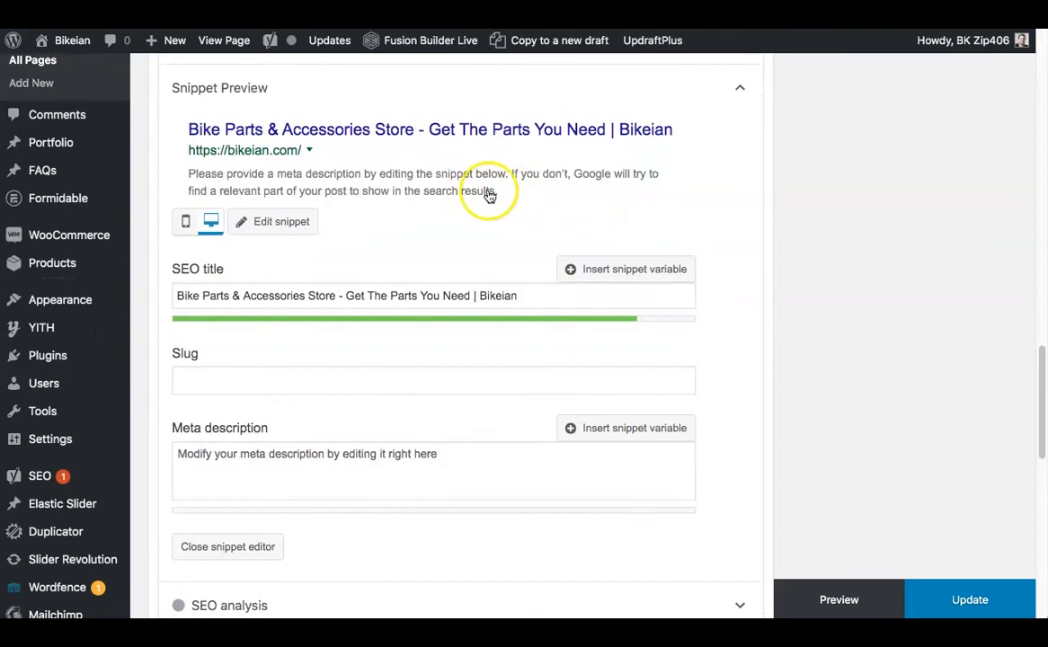
Highlight the keyphrase "Bike Parts" at the beginning of the SEO title.
{"action": "scroll", "coordinate": [294, 463], "scroll_direction": "down", "scroll_amount": 2}
{"action": "left_click", "coordinate": [280, 432]}
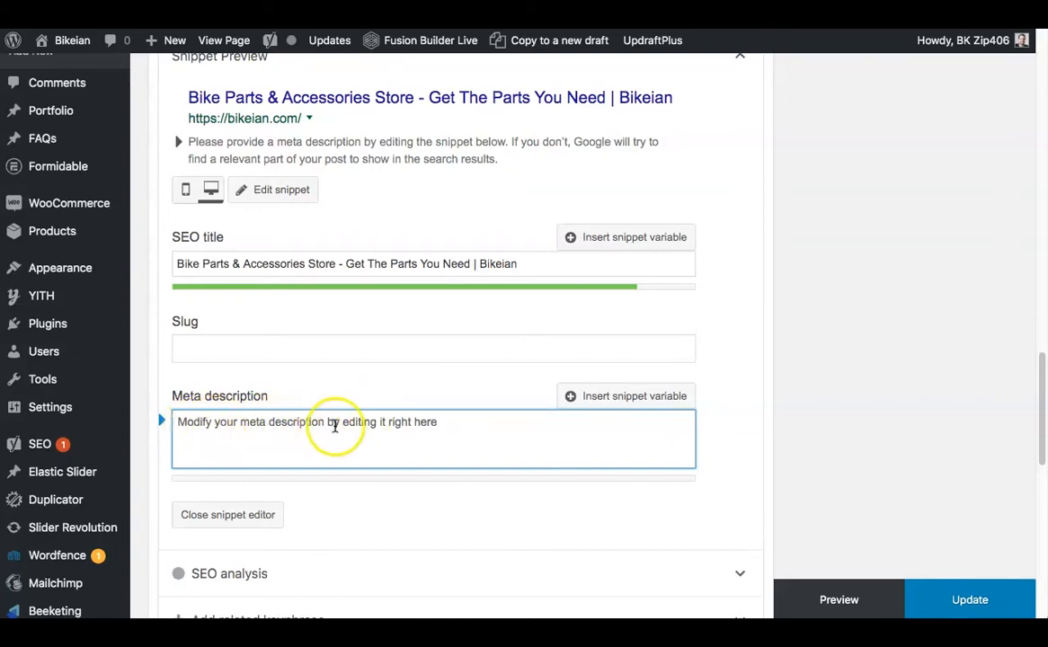
{"action": "double_click", "coordinate": [209, 263]}
{"action": "left_click_drag", "start_coordinate": [209, 263], "coordinate": [232, 264]}
{"action": "left_click", "coordinate": [178, 264]}
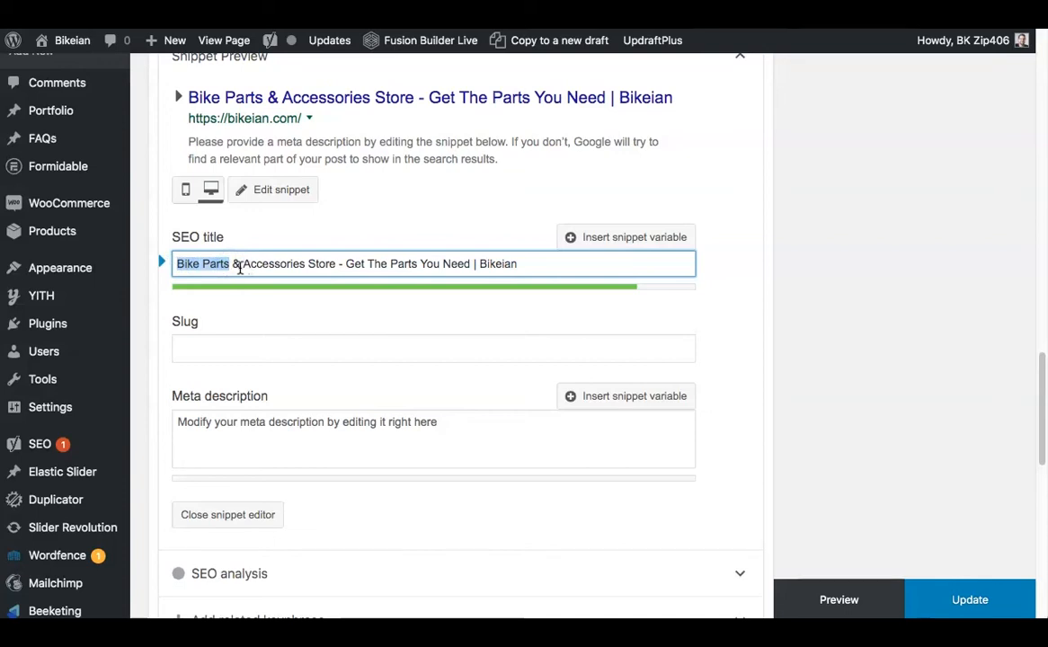
Write the meta description "Bike parts and accessories for mountain bikes, road bikes, and more." and highlight "Bike parts" in it.
{"action": "left_click", "coordinate": [268, 426]}
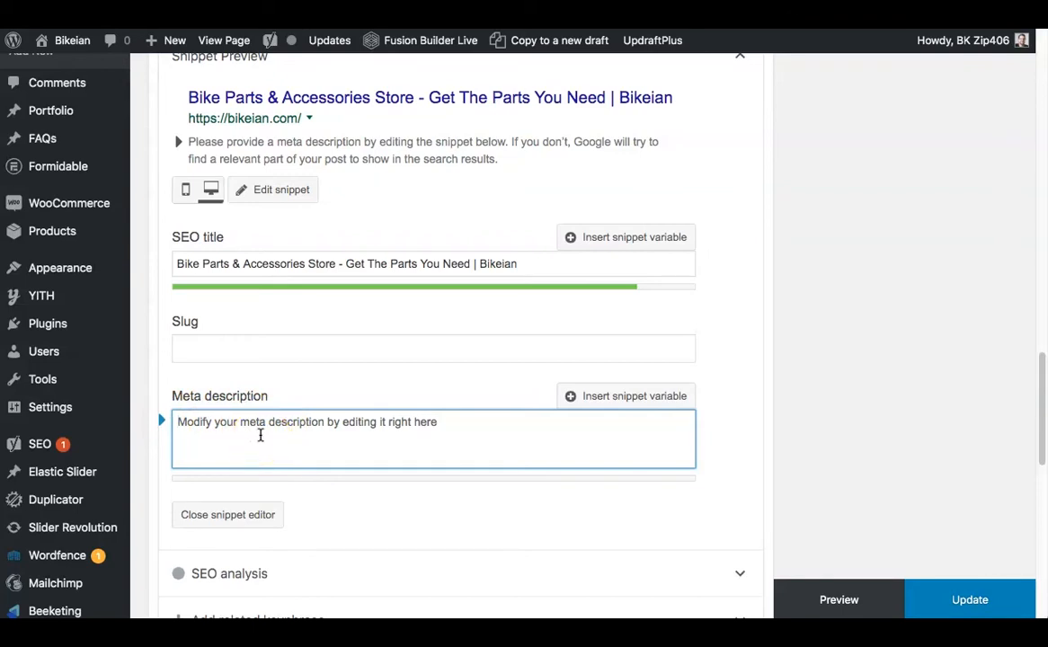
{"action": "type", "text": "B"}
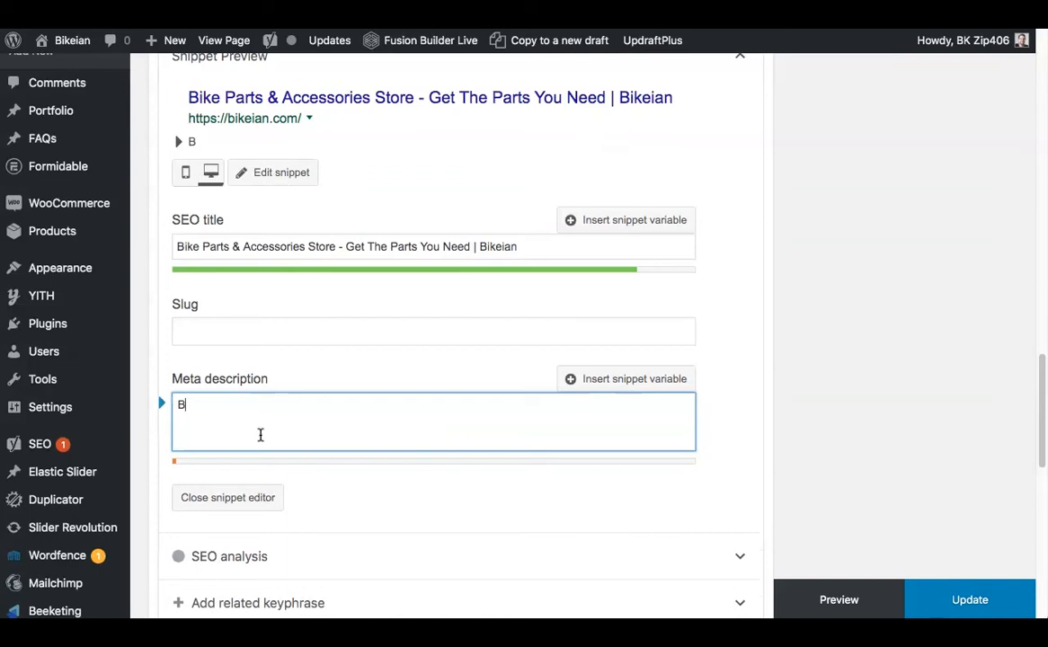
{"action": "type", "text": "aike parts and accessories for m"}
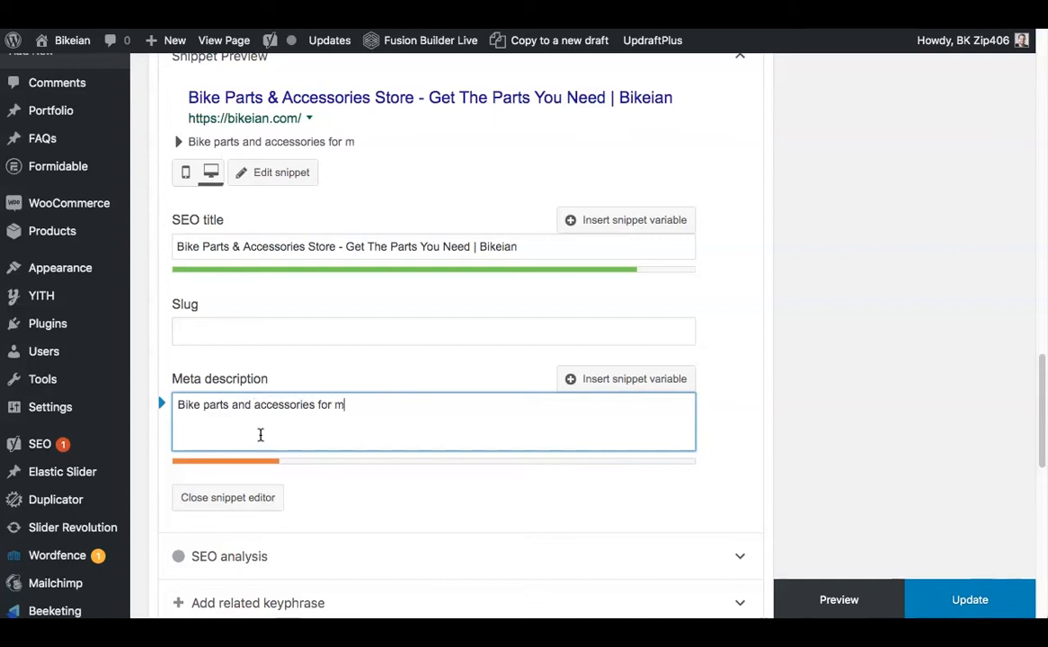
{"action": "type", "text": "ountain bikes, road bi"}
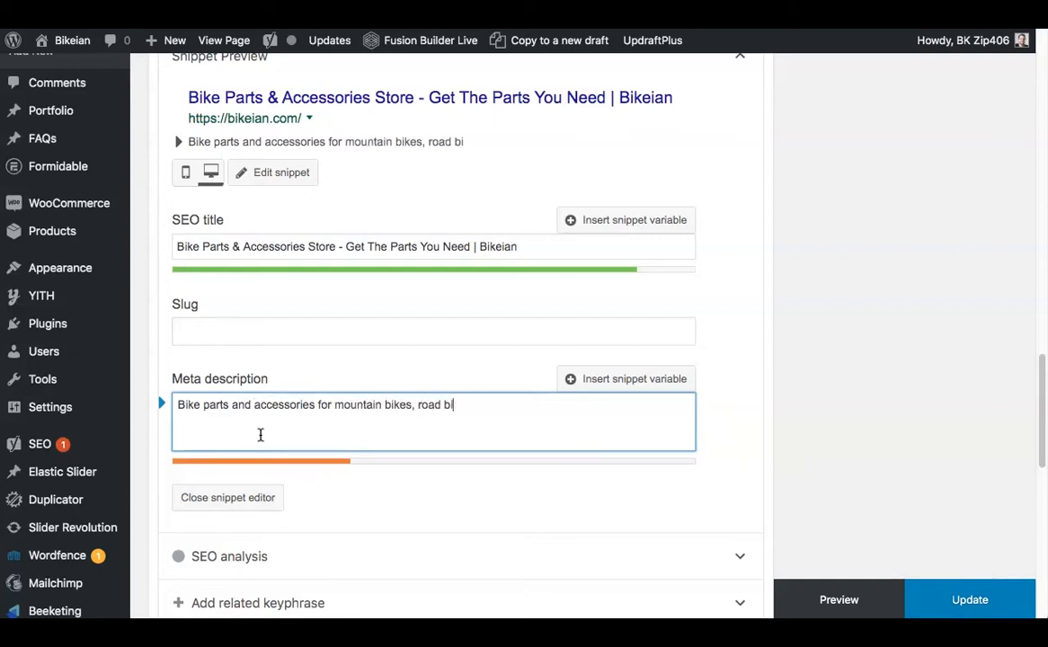
{"action": "type", "text": "kes, and more."}
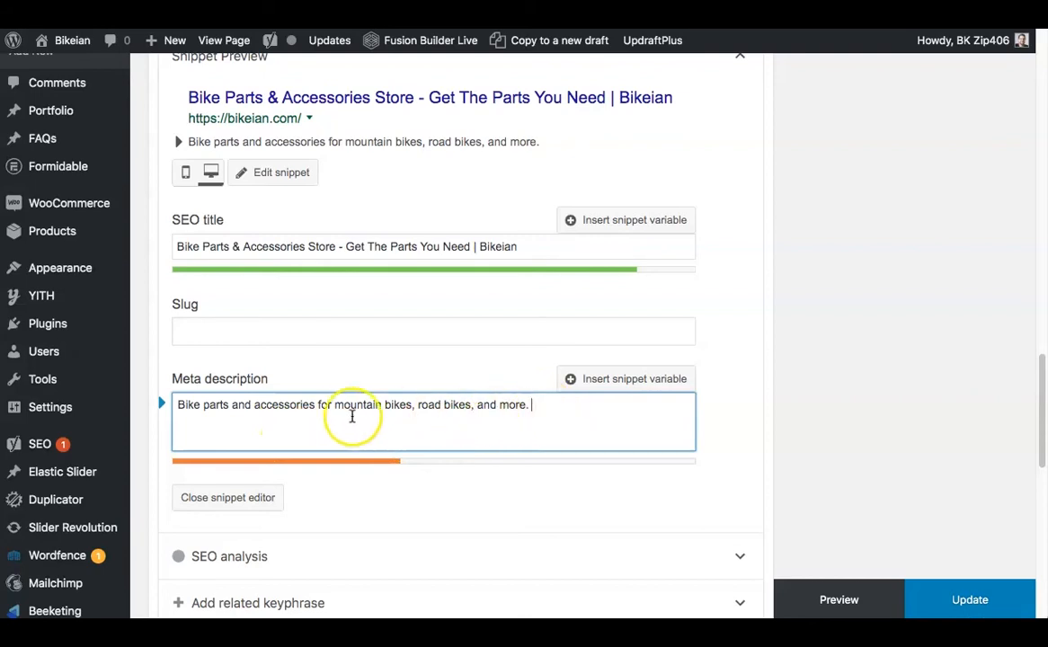
{"action": "left_click", "coordinate": [229, 405]}
{"action": "left_click_drag", "start_coordinate": [228, 405], "coordinate": [175, 405]}
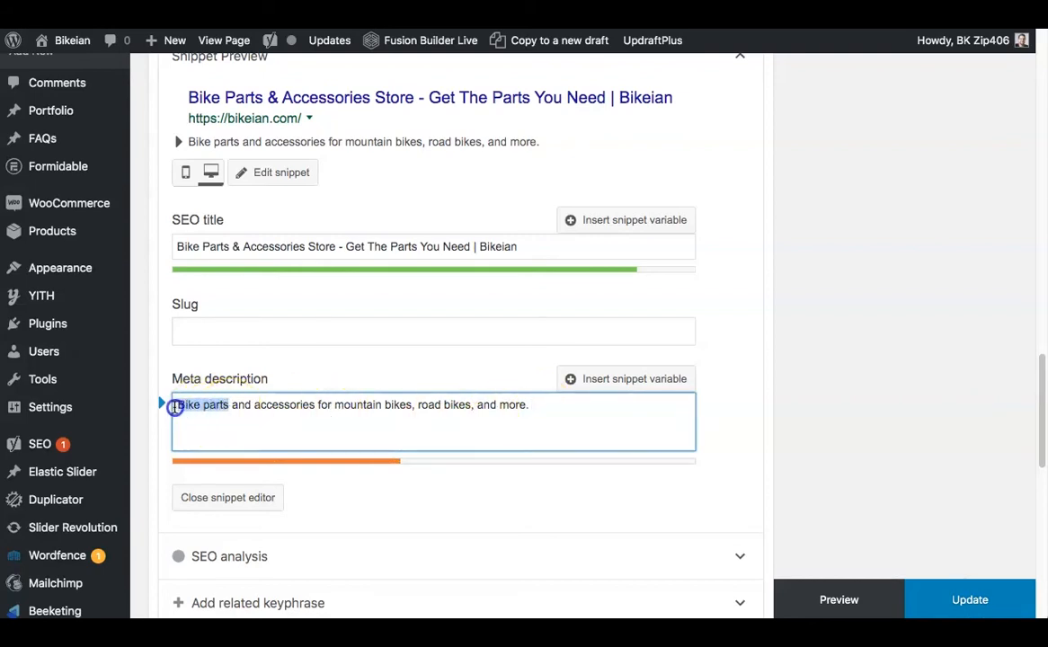
Append "Find everything you need to build and maintain your bicycle. Order online today!" to the end of the meta description.
{"action": "left_click", "coordinate": [204, 405]}
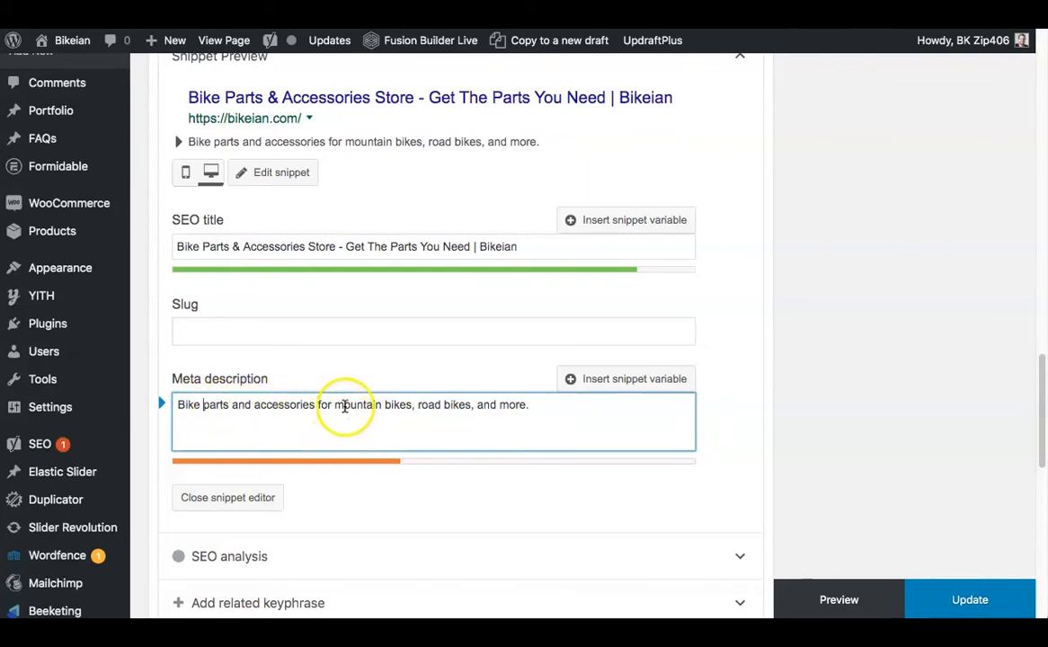
{"action": "left_click", "coordinate": [548, 408]}
{"action": "type", "text": "."}
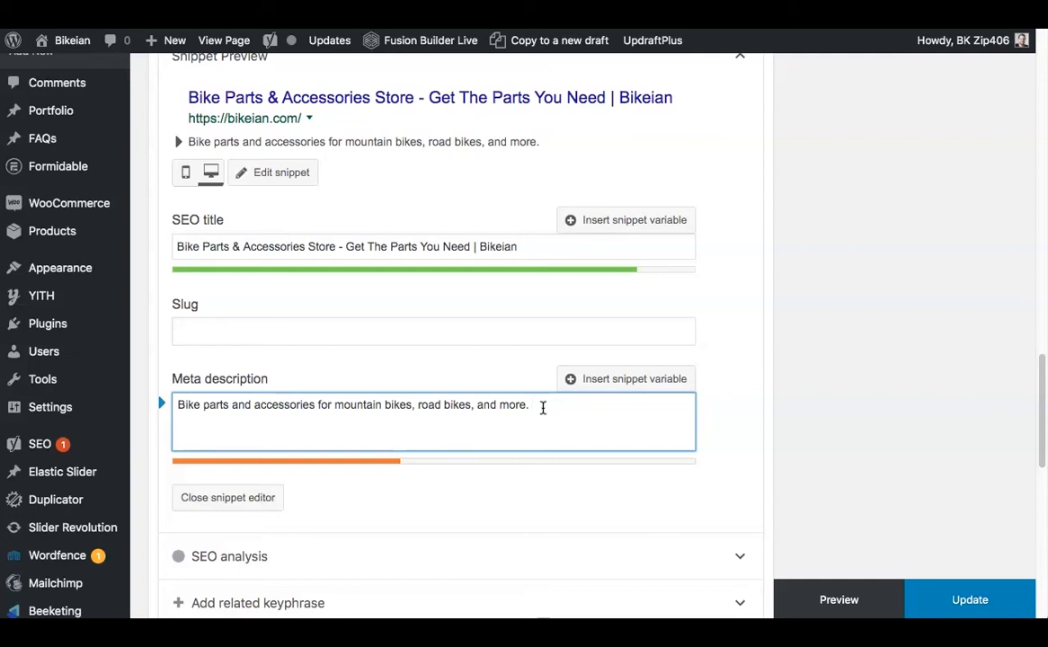
{"action": "type", "text": "every"}
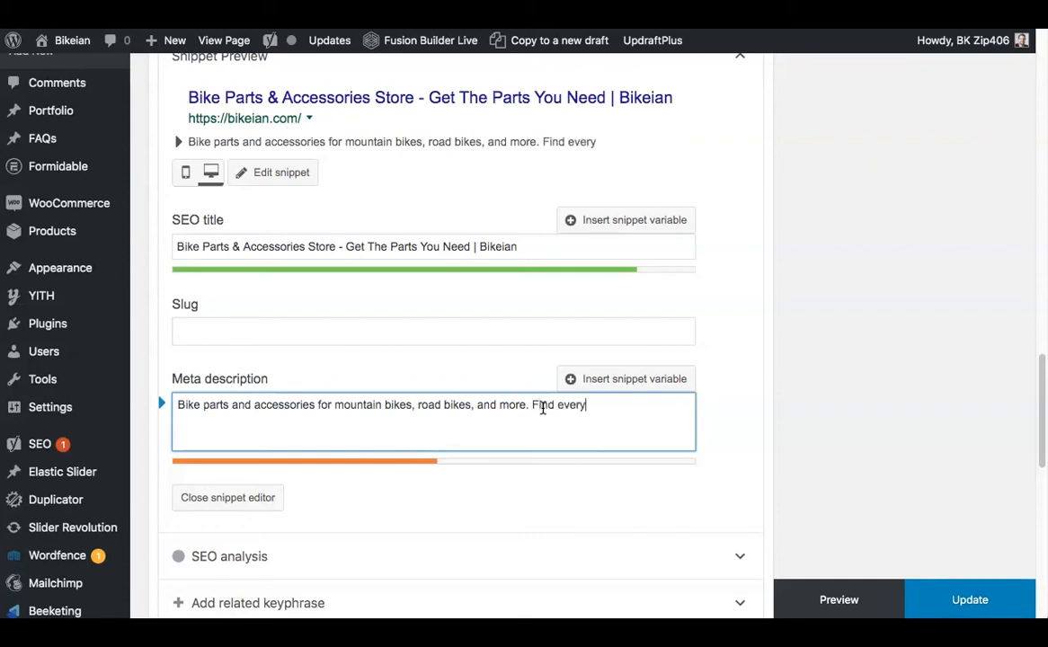
{"action": "type", "text": "thing you need to"}
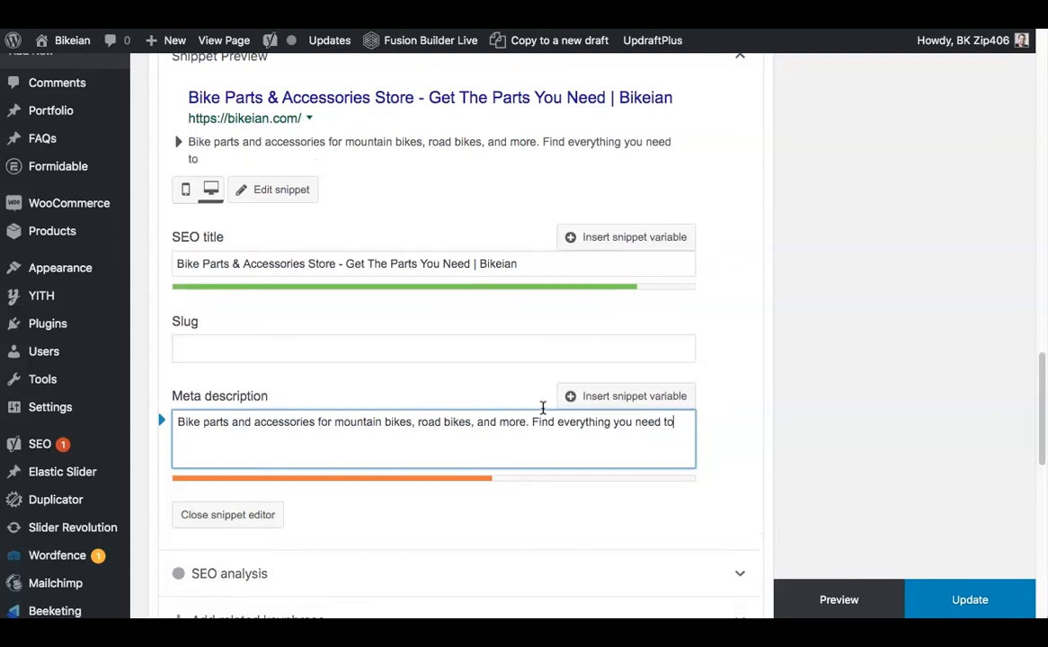
{"action": "type", "text": " build and"}
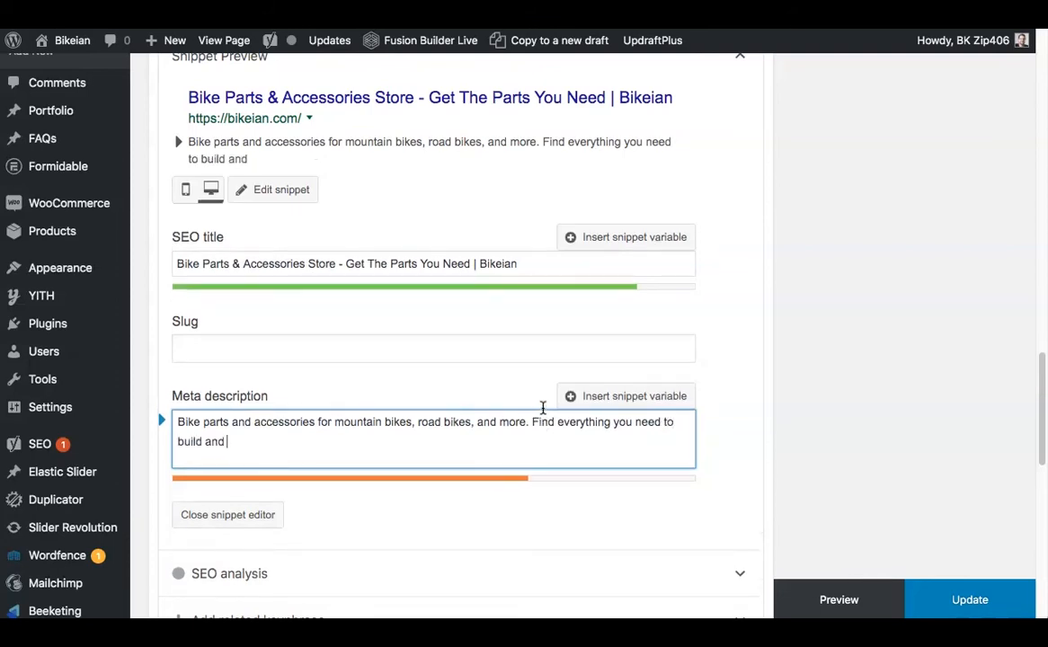
{"action": "type", "text": " maintain your bicycle."}
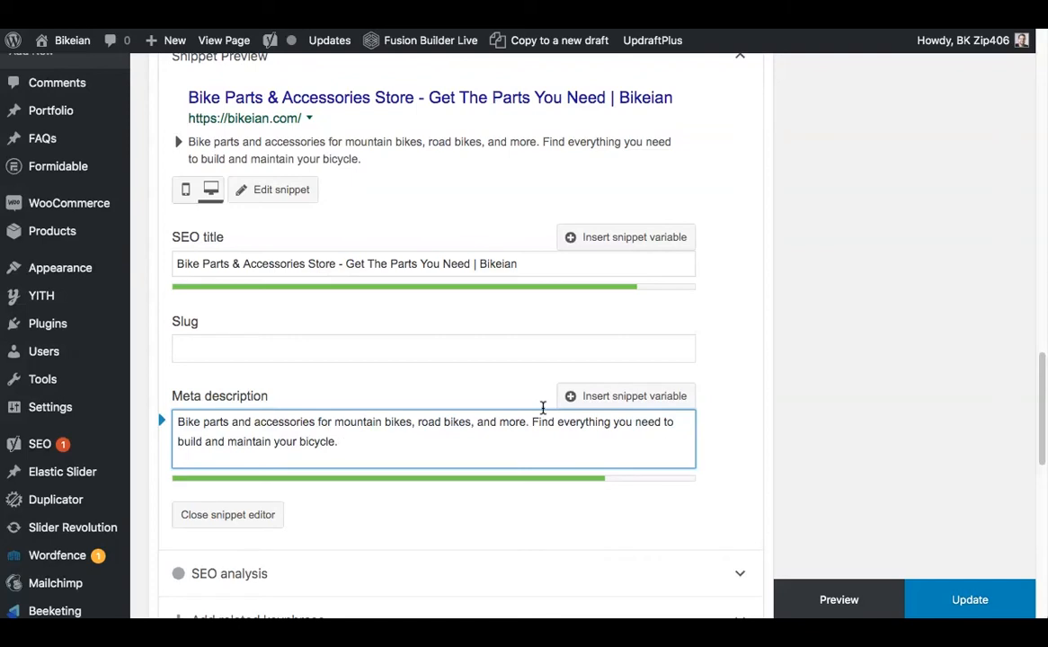
{"action": "type", "text": " Order online today!"}
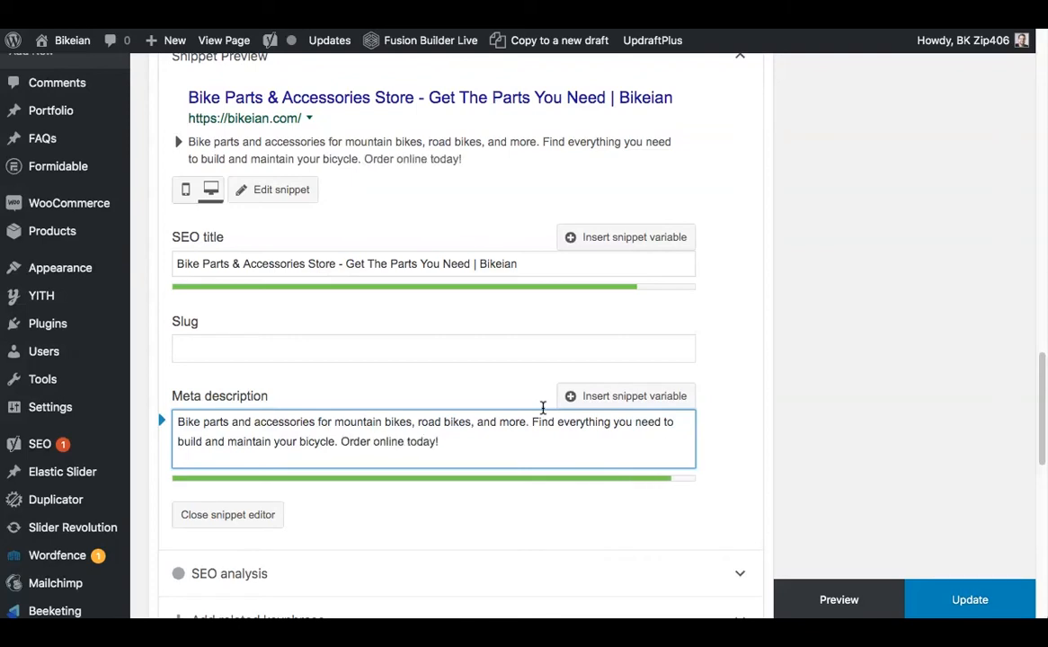
{"action": "left_click", "coordinate": [724, 440]}
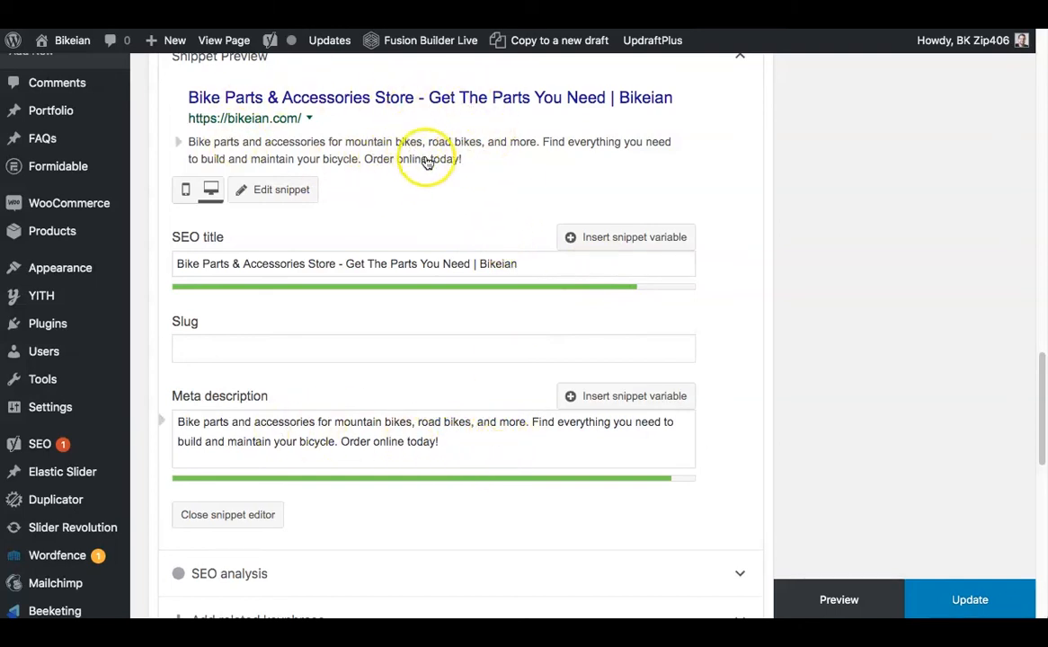
Set the page's focus keyphrase to "Bike Parts".
{"action": "scroll", "coordinate": [432, 166], "scroll_direction": "up", "scroll_amount": 1}
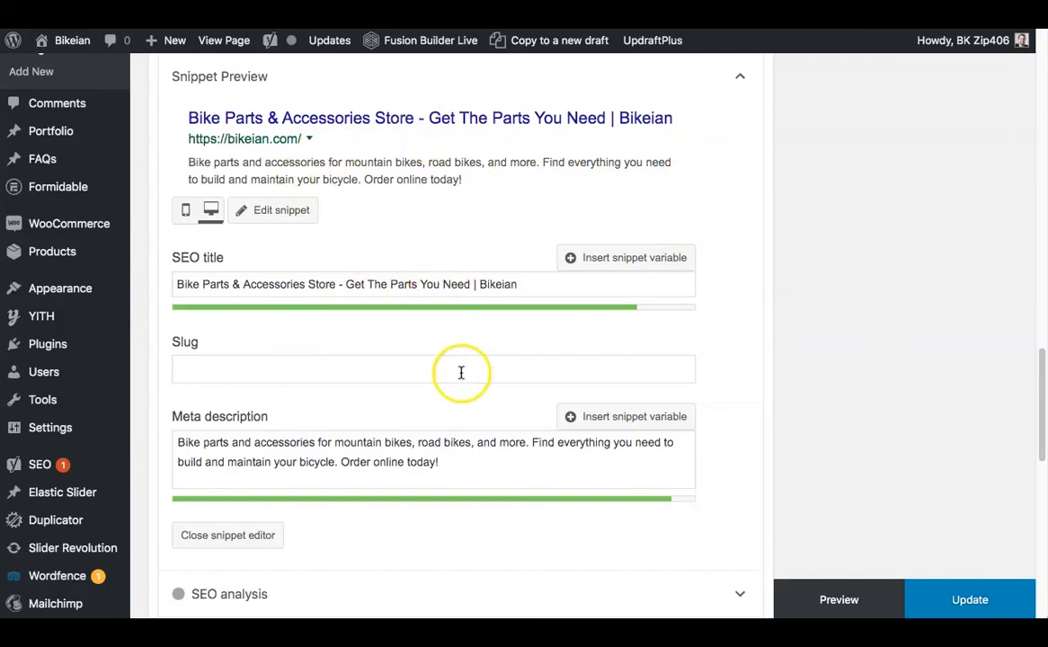
{"action": "scroll", "coordinate": [461, 372], "scroll_direction": "down", "scroll_amount": 5}
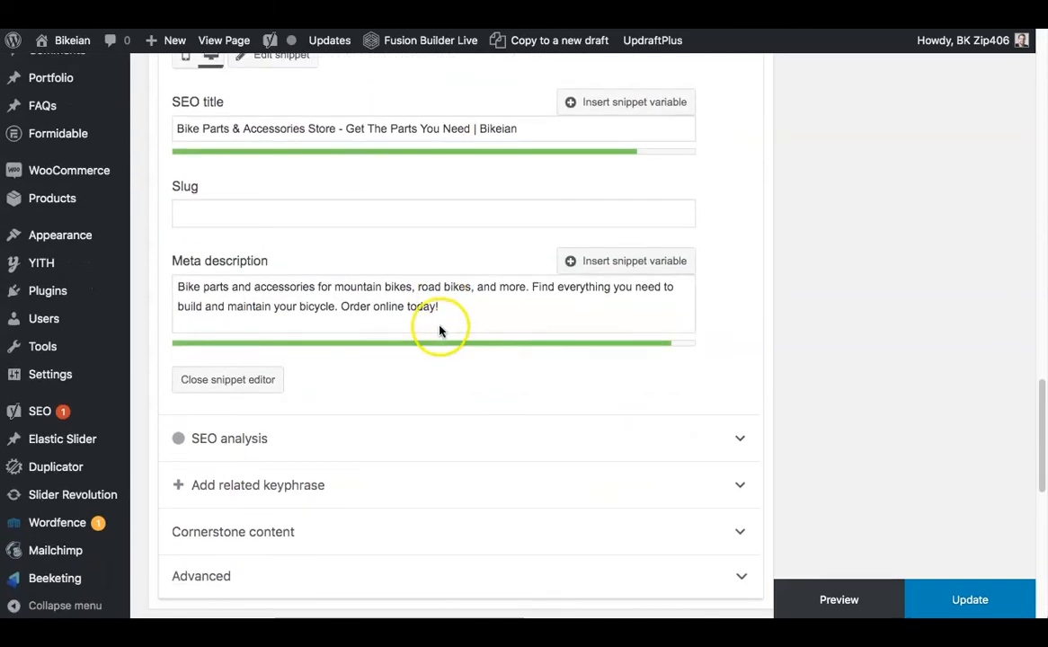
{"action": "scroll", "coordinate": [440, 332], "scroll_direction": "up", "scroll_amount": 9}
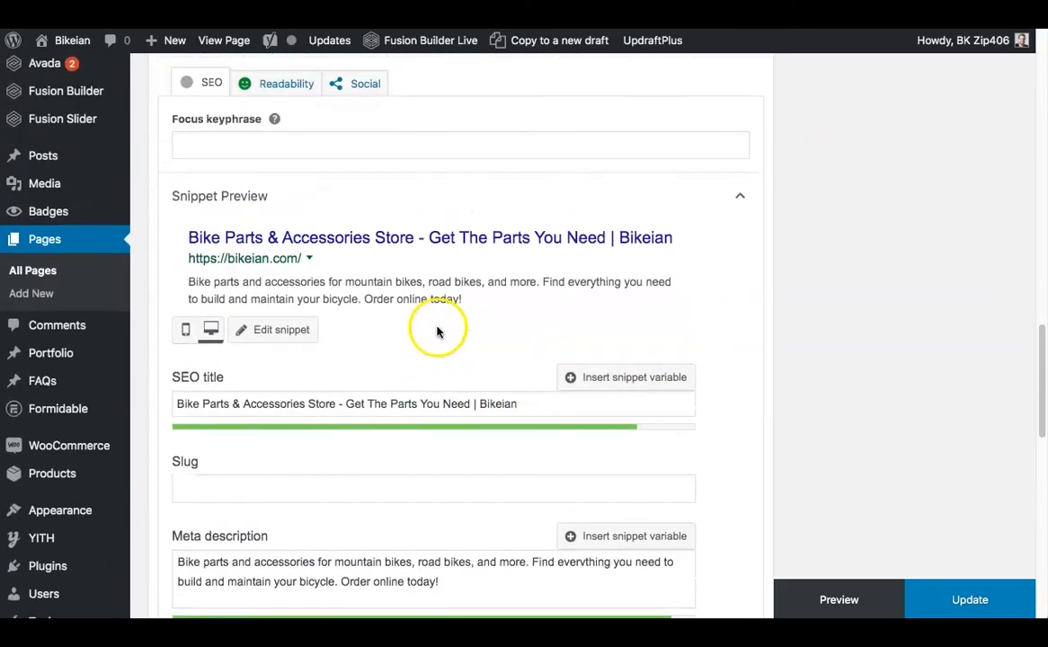
{"action": "left_click", "coordinate": [243, 144]}
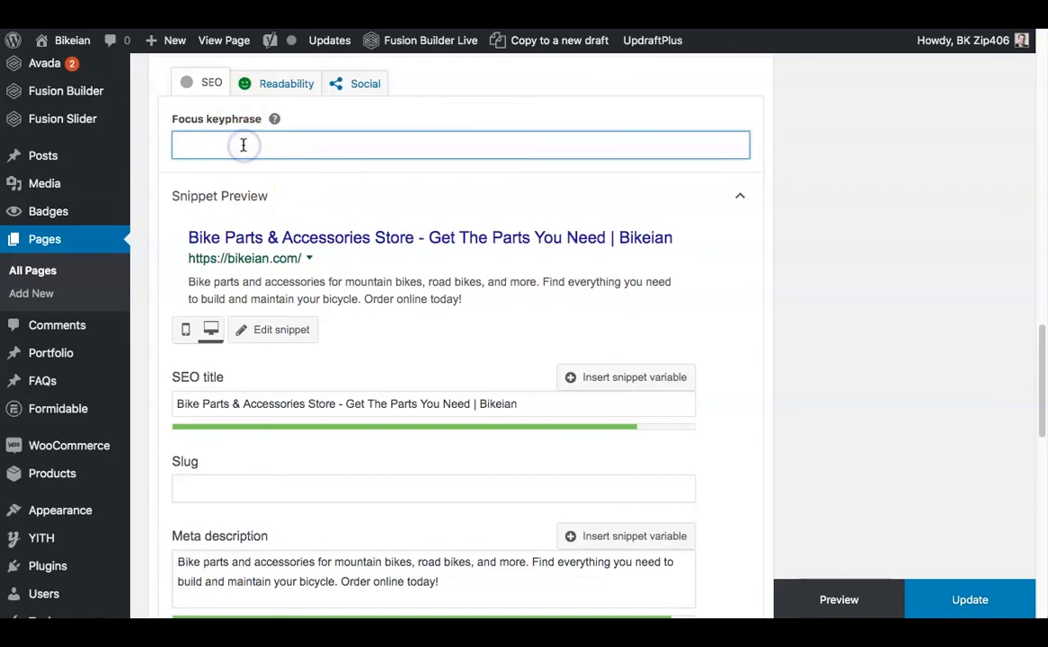
{"action": "type", "text": "Bike Parts"}
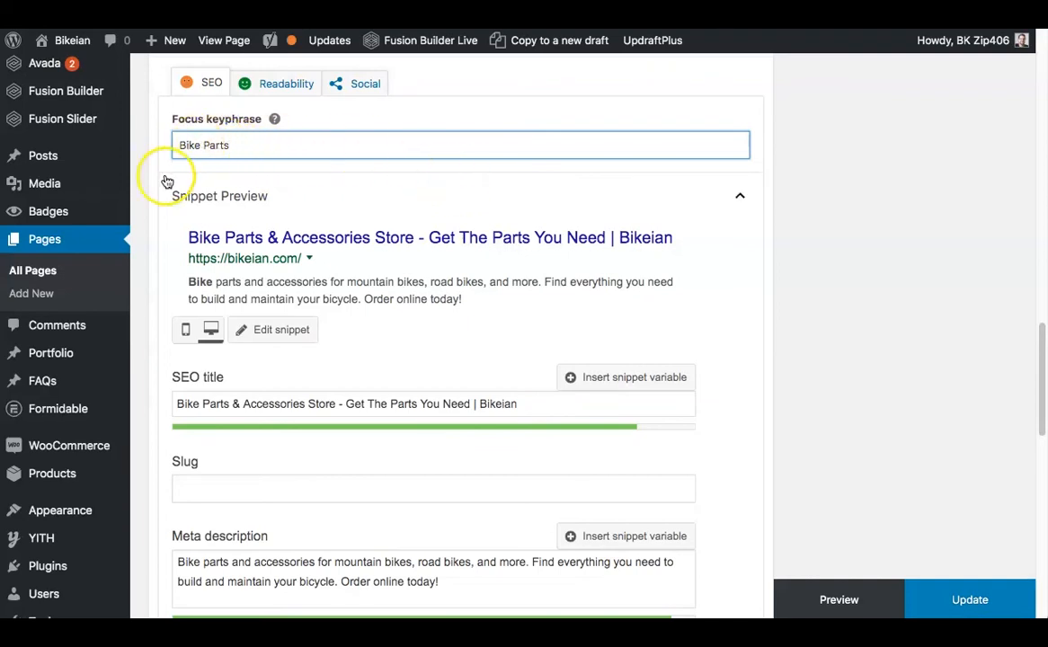
{"action": "left_click", "coordinate": [146, 205]}
Expand the SEO analysis for "Bike Parts" and review its problems, improvements and good results.
{"action": "scroll", "coordinate": [292, 216], "scroll_direction": "down", "scroll_amount": 5}
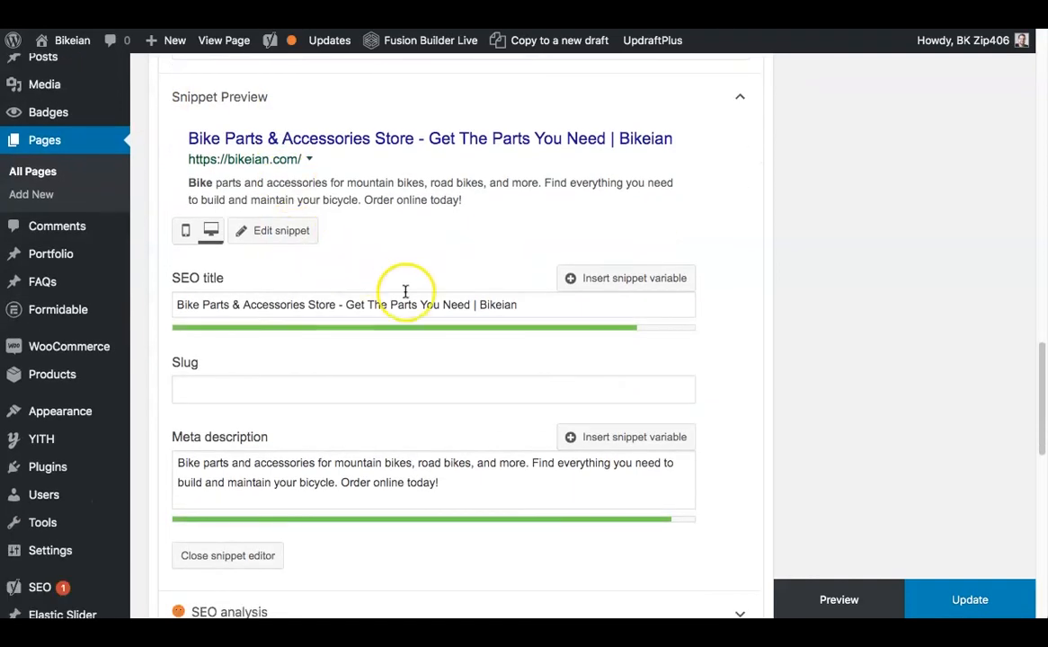
{"action": "scroll", "coordinate": [396, 334], "scroll_direction": "down", "scroll_amount": 5}
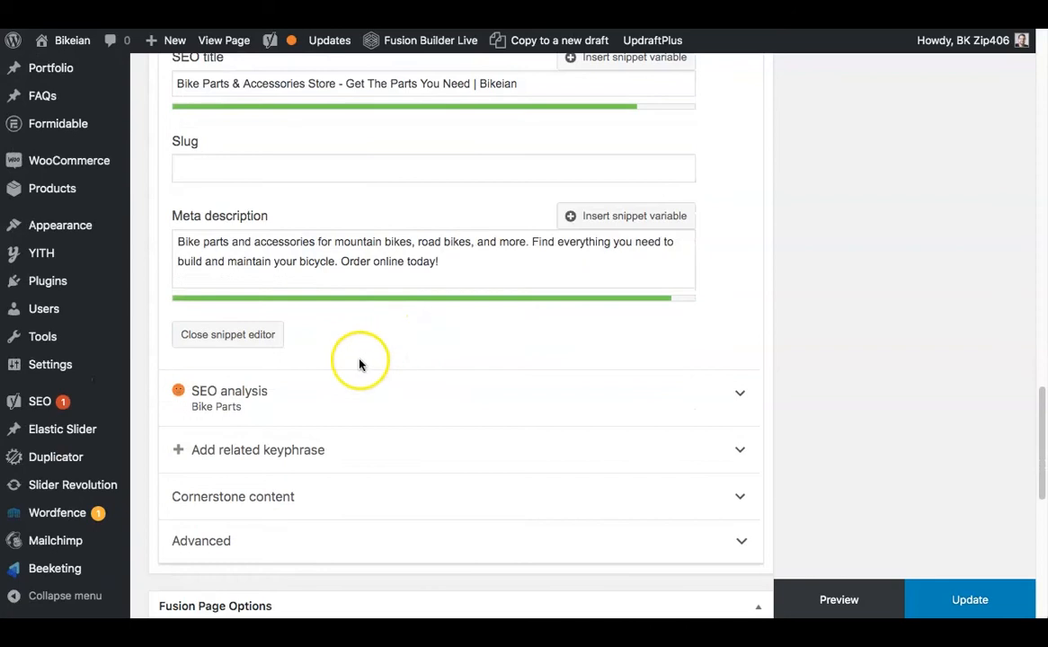
{"action": "left_click", "coordinate": [739, 396]}
{"action": "scroll", "coordinate": [735, 396], "scroll_direction": "down", "scroll_amount": 6}
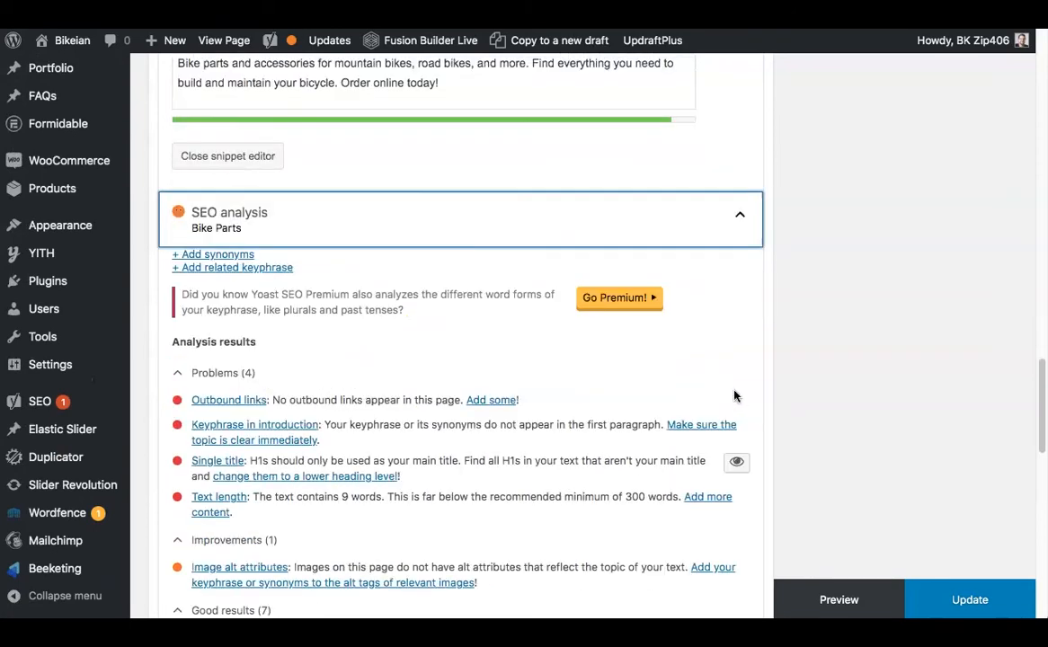
{"action": "scroll", "coordinate": [734, 396], "scroll_direction": "down", "scroll_amount": 4}
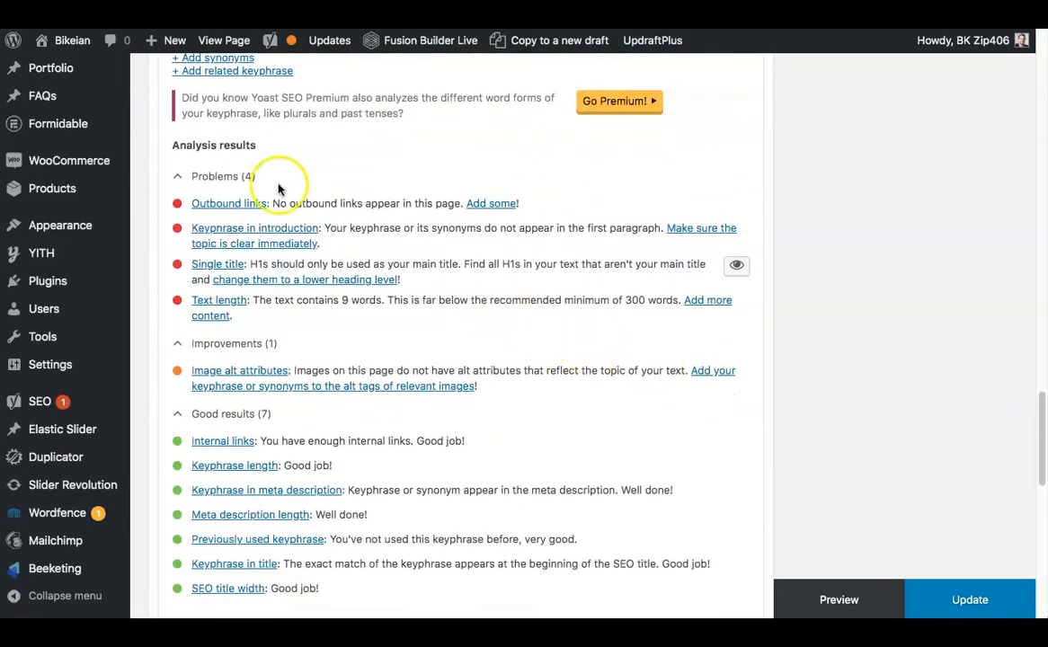
{"action": "scroll", "coordinate": [374, 210], "scroll_direction": "down", "scroll_amount": 1}
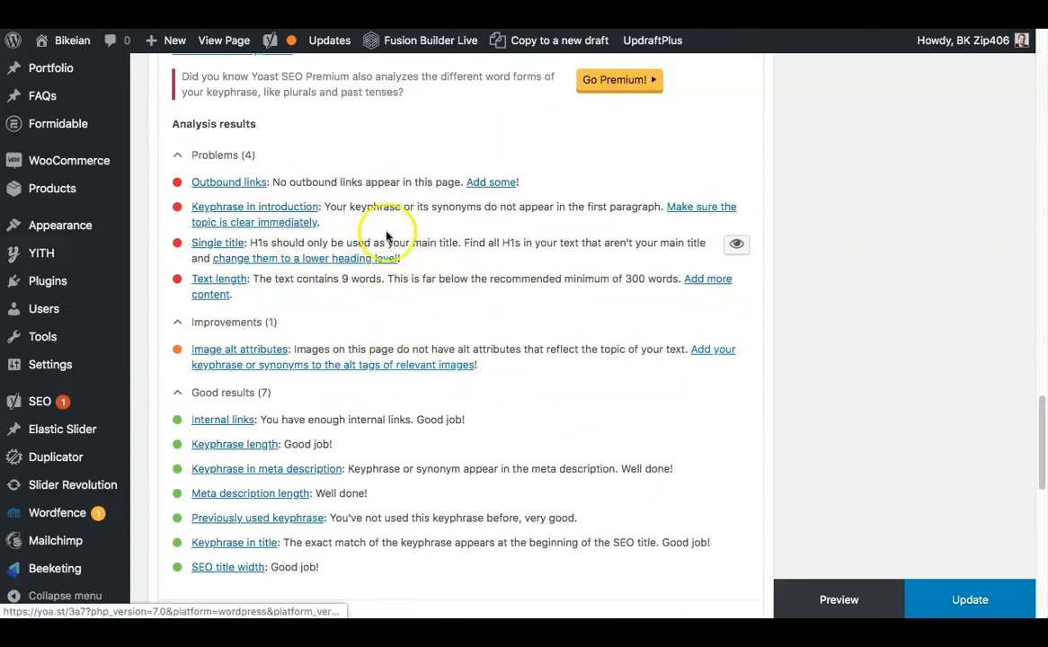
{"action": "scroll", "coordinate": [374, 333], "scroll_direction": "down", "scroll_amount": 2}
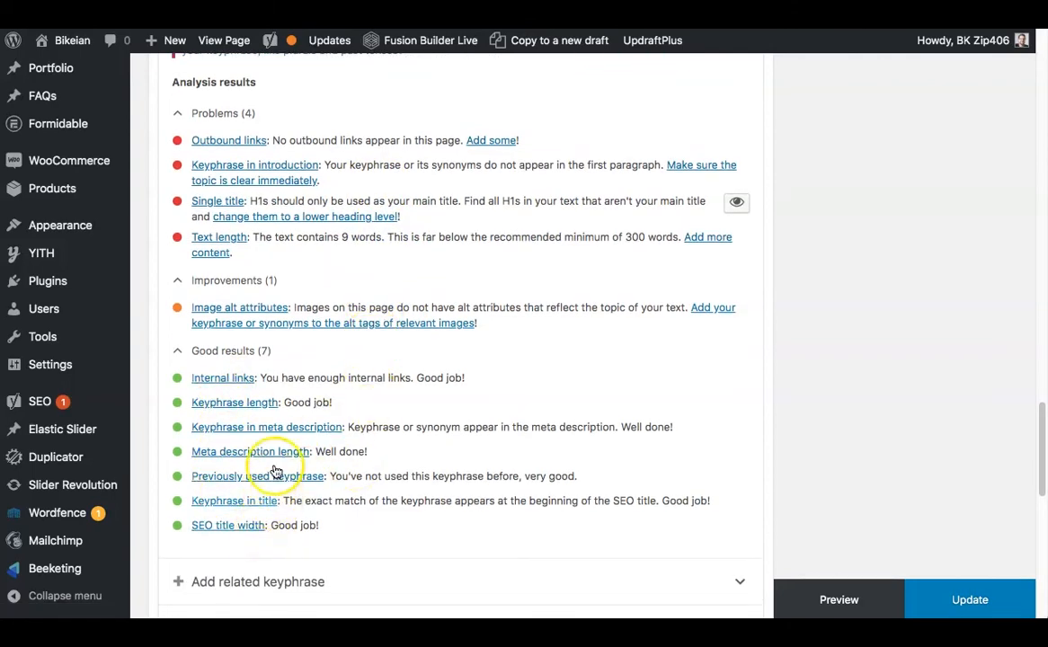
{"action": "scroll", "coordinate": [369, 434], "scroll_direction": "up", "scroll_amount": 1}
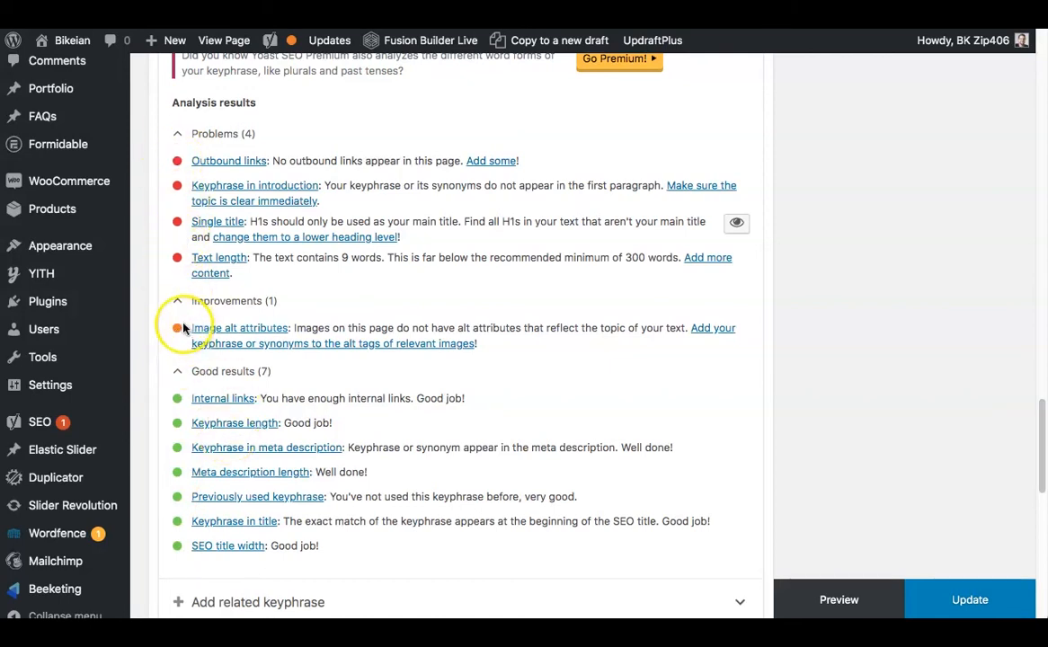
{"action": "scroll", "coordinate": [539, 355], "scroll_direction": "down", "scroll_amount": 1}
{"action": "scroll", "coordinate": [554, 364], "scroll_direction": "down", "scroll_amount": 3}
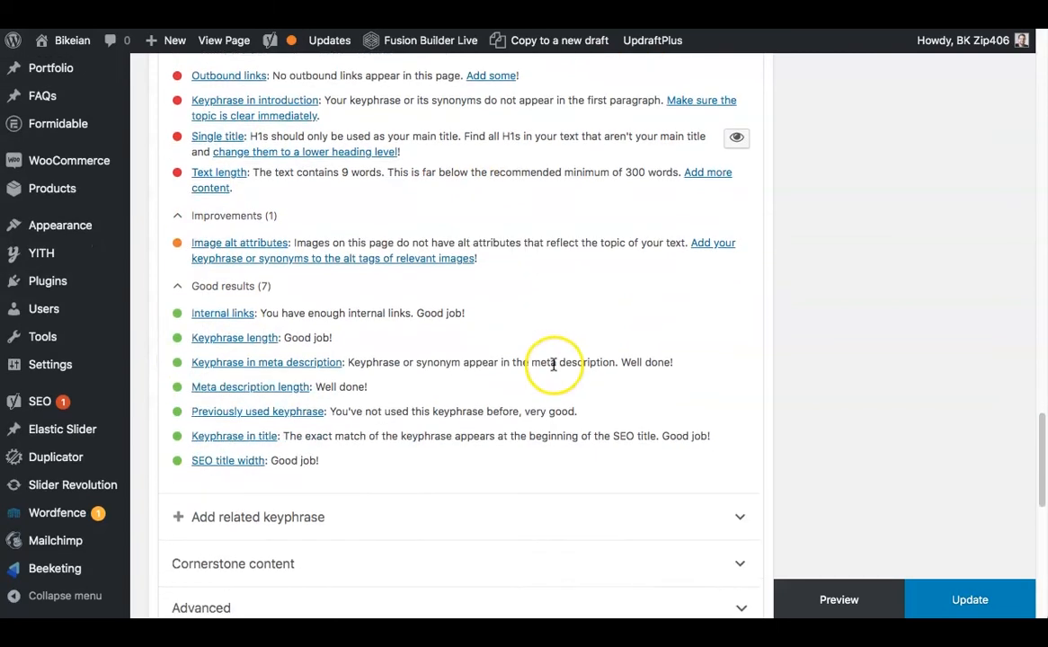
Expand the related keyphrase section, check what it offers, and collapse it again.
{"action": "left_click", "coordinate": [341, 397]}
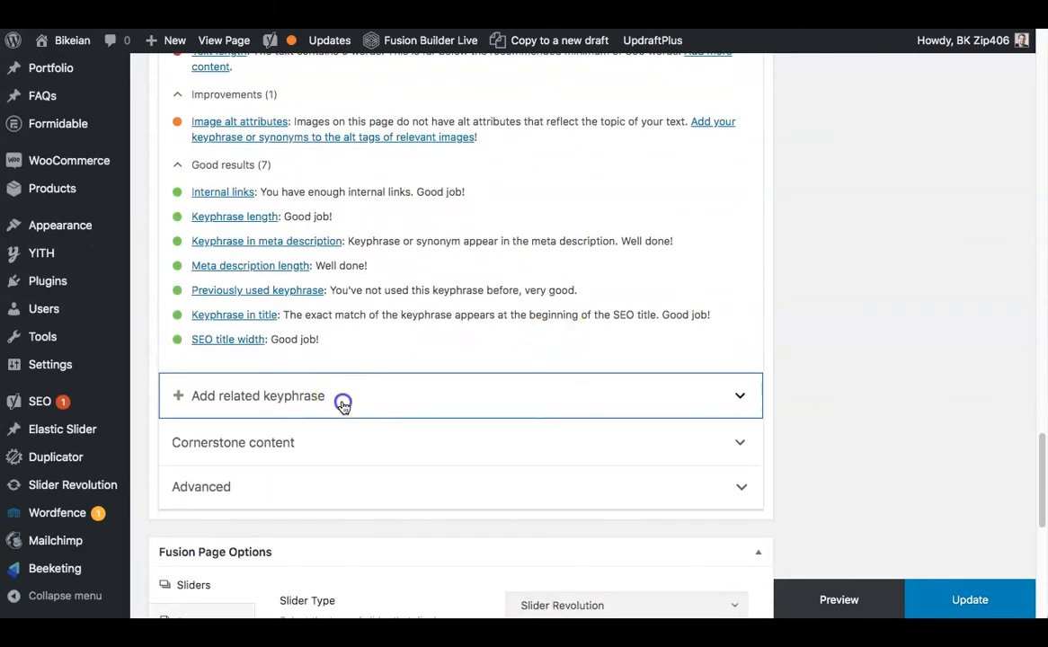
{"action": "scroll", "coordinate": [495, 408], "scroll_direction": "down", "scroll_amount": 1}
{"action": "scroll", "coordinate": [495, 408], "scroll_direction": "down", "scroll_amount": 1}
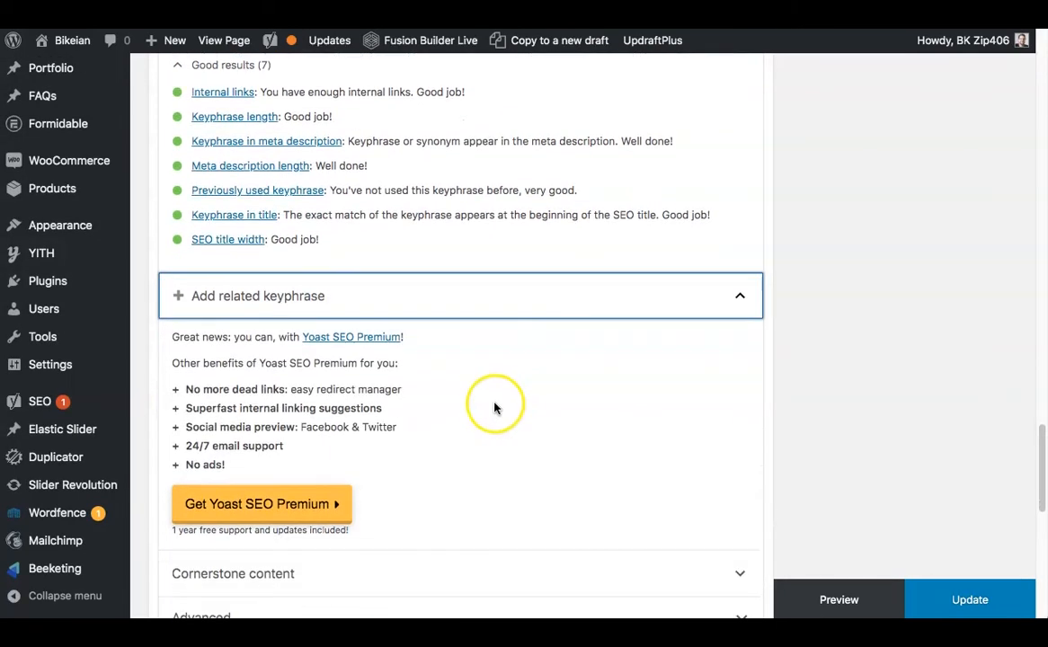
{"action": "left_click", "coordinate": [492, 296]}
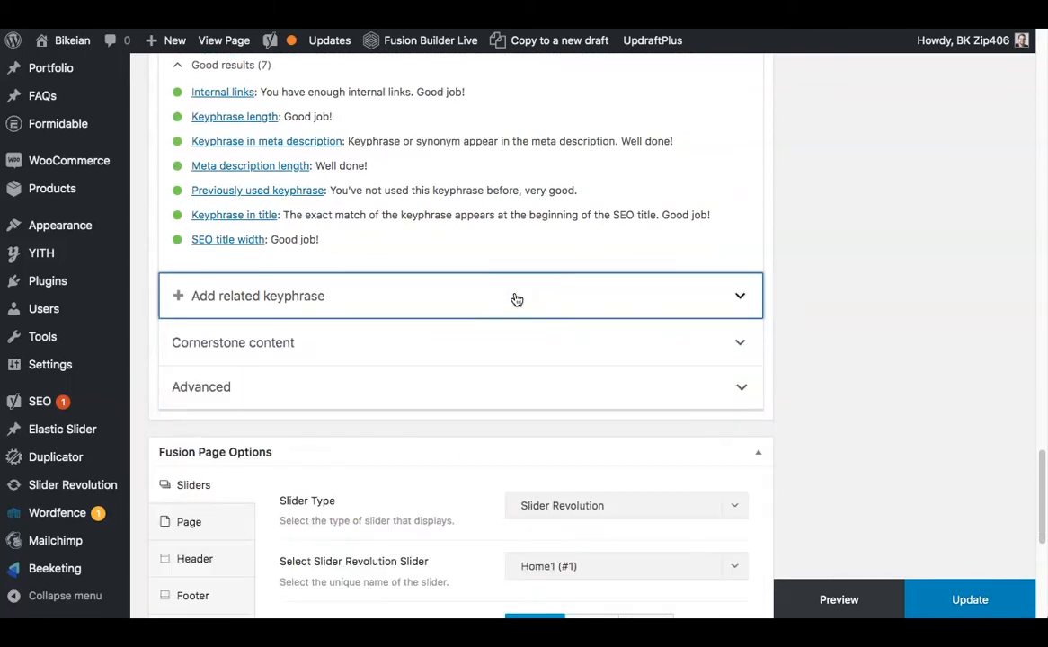
Collapse the SEO analysis and look over the snippet preview, SEO title and meta description again.
{"action": "scroll", "coordinate": [517, 299], "scroll_direction": "down", "scroll_amount": 1}
{"action": "scroll", "coordinate": [517, 300], "scroll_direction": "up", "scroll_amount": 10}
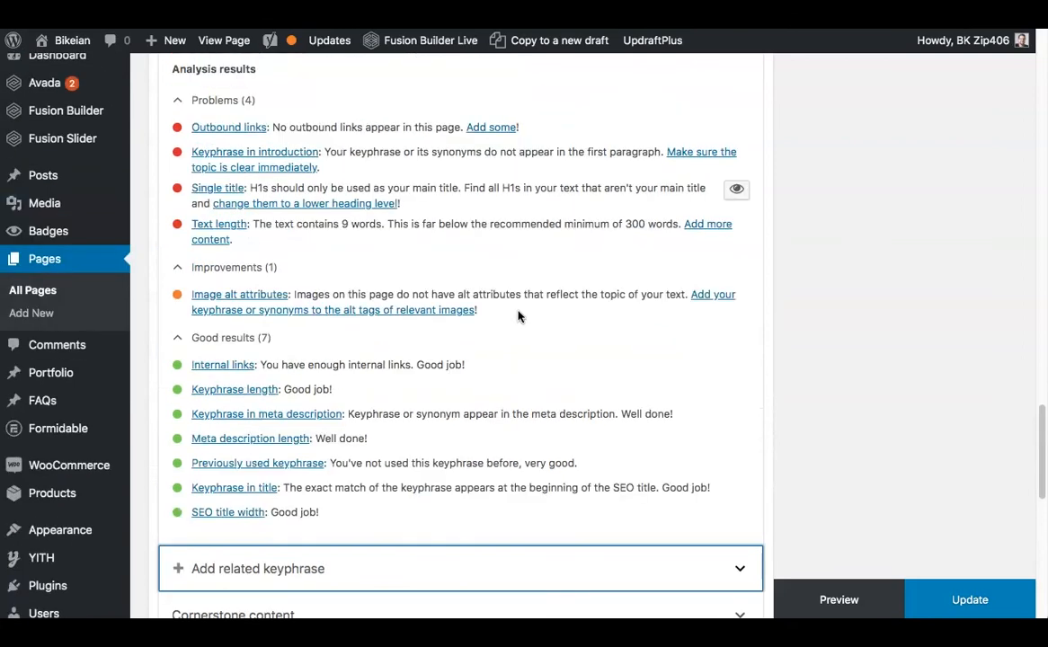
{"action": "scroll", "coordinate": [517, 317], "scroll_direction": "up", "scroll_amount": 6}
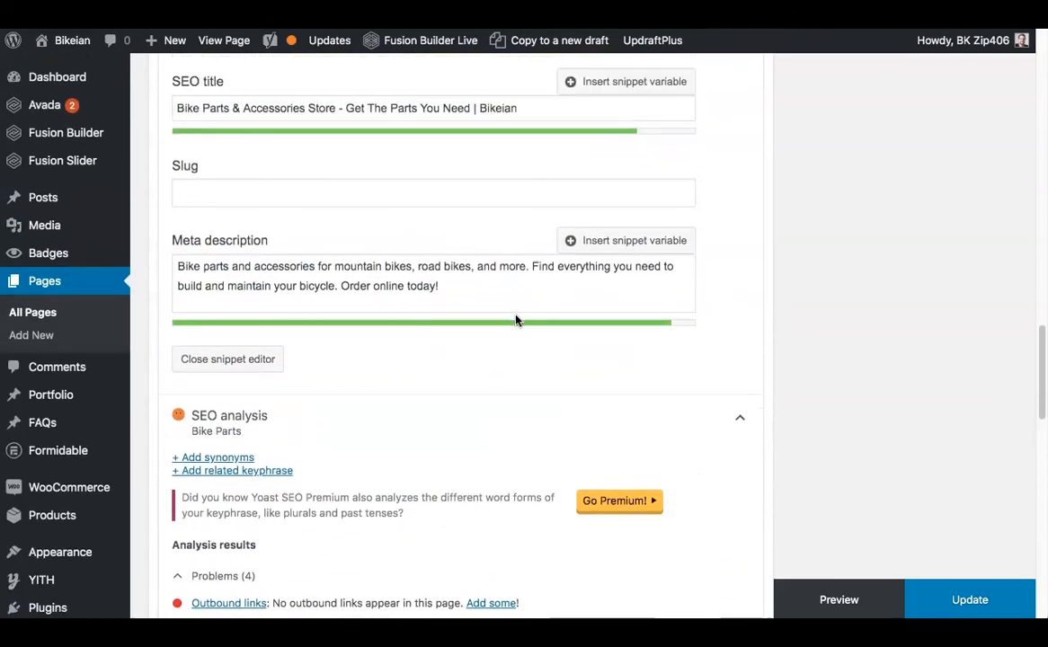
{"action": "left_click", "coordinate": [741, 482]}
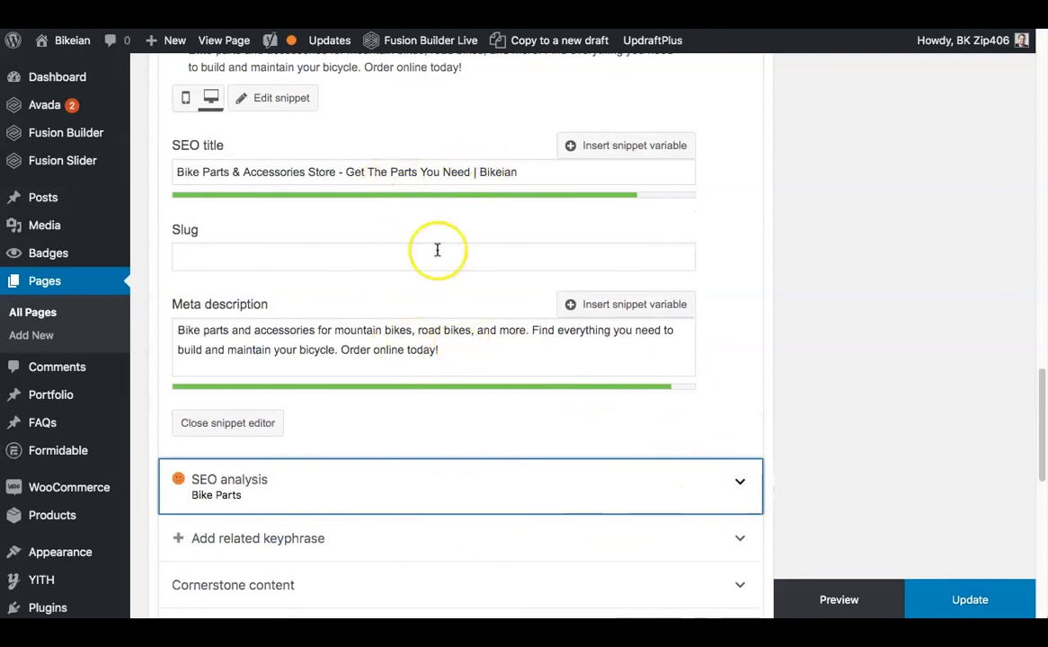
{"action": "scroll", "coordinate": [364, 337], "scroll_direction": "up", "scroll_amount": 2}
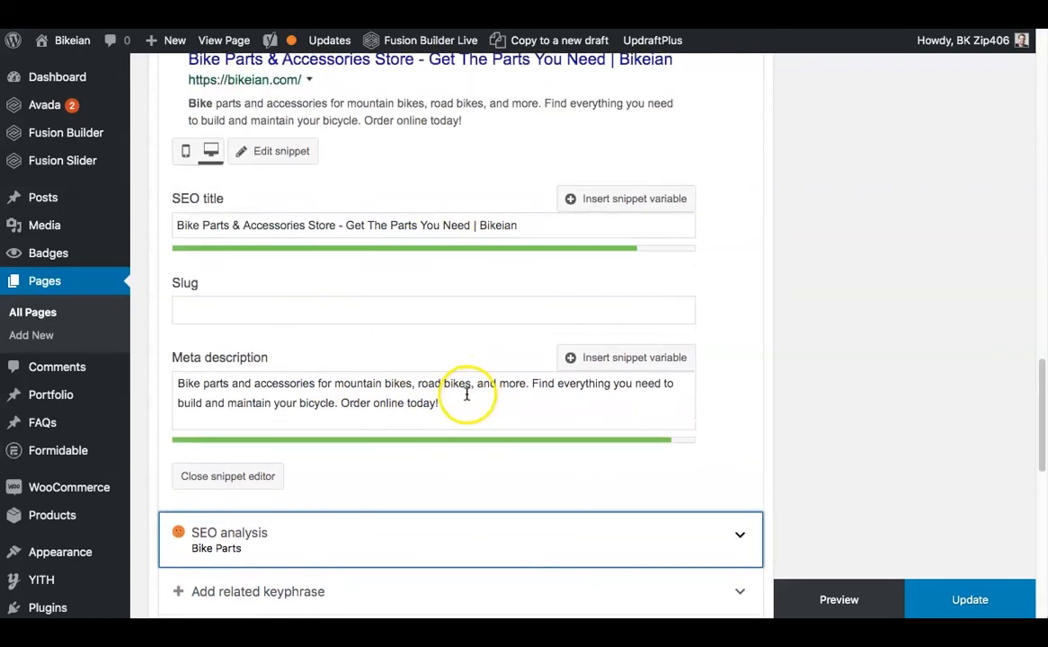
{"action": "scroll", "coordinate": [466, 423], "scroll_direction": "up", "scroll_amount": 3}
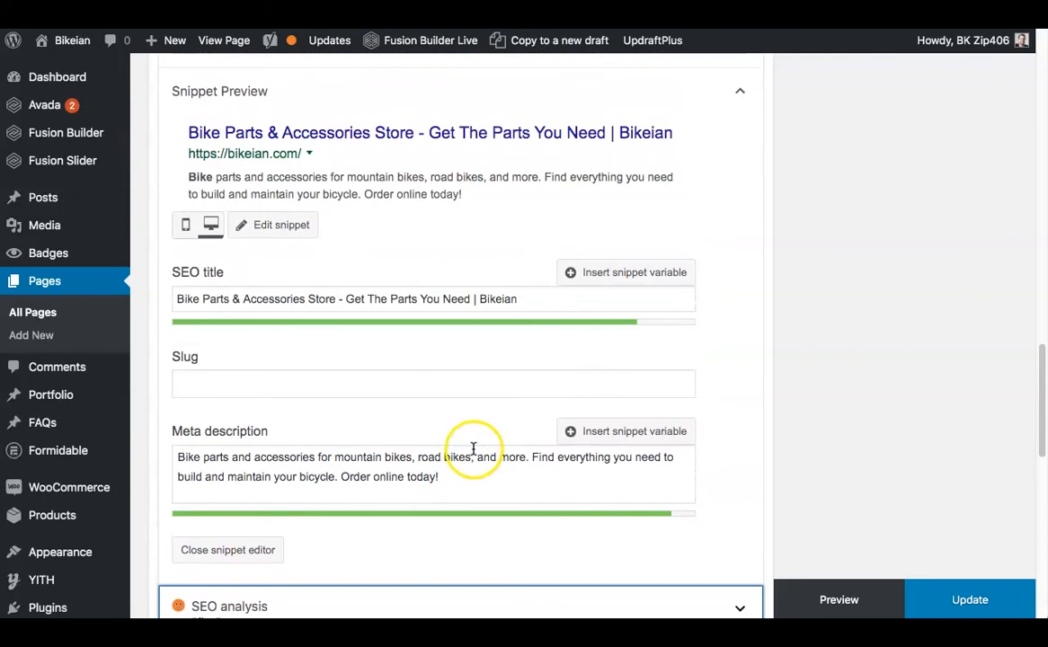